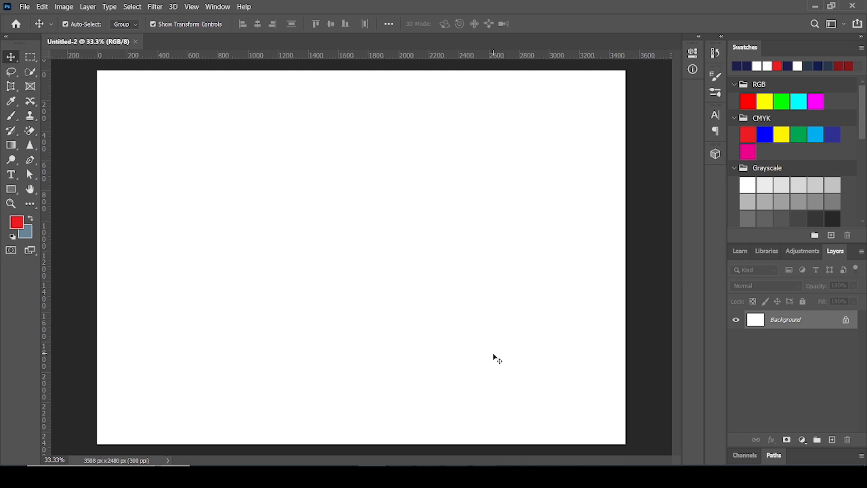
# Activate the standard Brush Tool from the brush tool group
pyautogui.click(493, 355)
pyautogui.click(11, 116)
pyautogui.rightClick(16, 120)
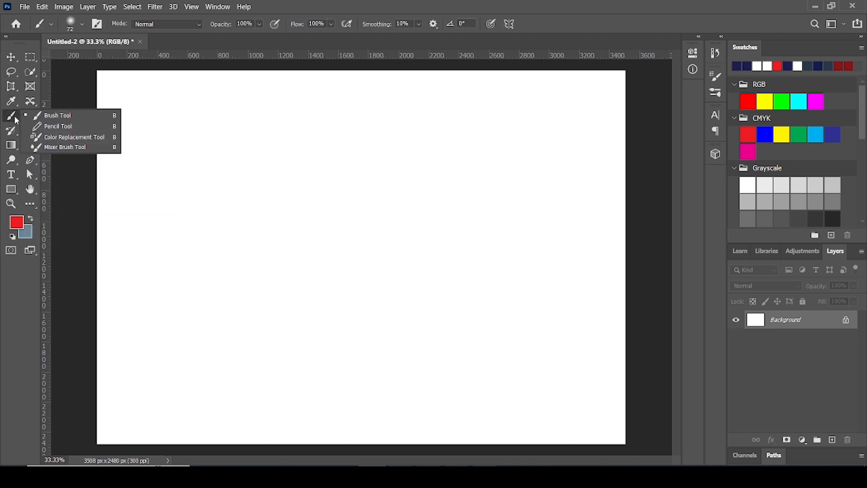
pyautogui.click(77, 113)
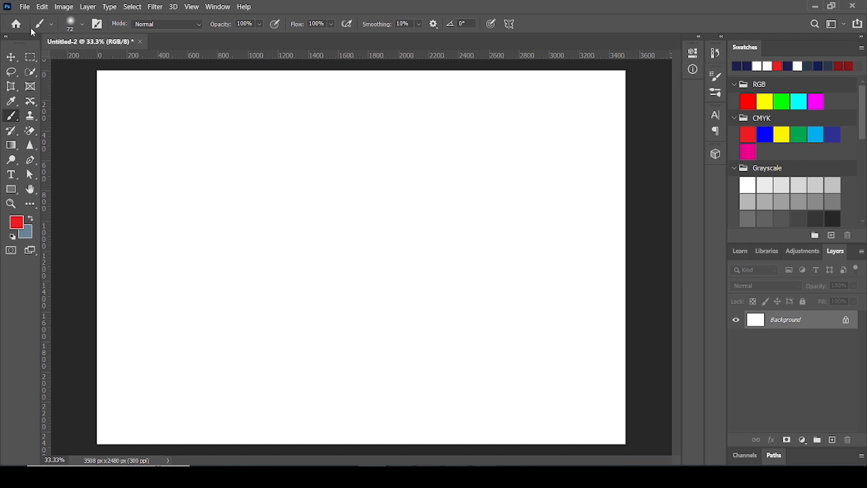
# Set the brush size to 80 px and paint two red wavy strokes across the canvas
pyautogui.click(82, 25)
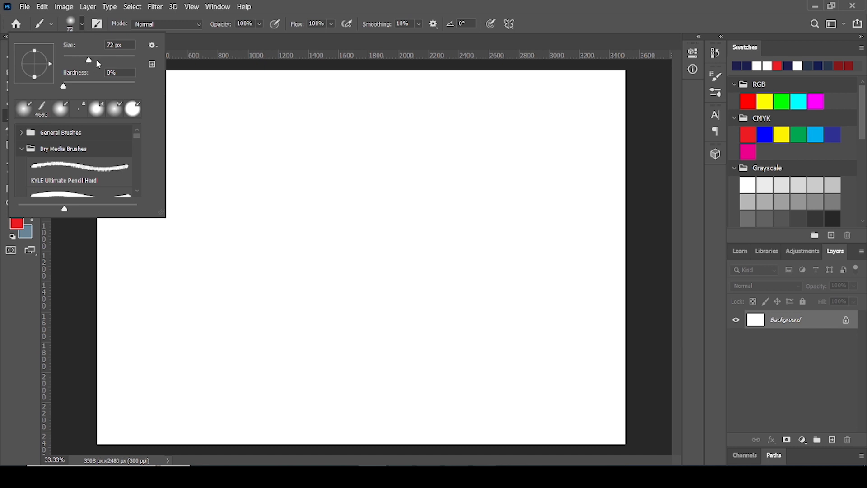
pyautogui.moveTo(90, 63)
pyautogui.mouseDown()
pyautogui.moveTo(77, 64)
pyautogui.moveTo(91, 64)
pyautogui.mouseUp()
pyautogui.moveTo(98, 60); pyautogui.dragTo(127, 63)
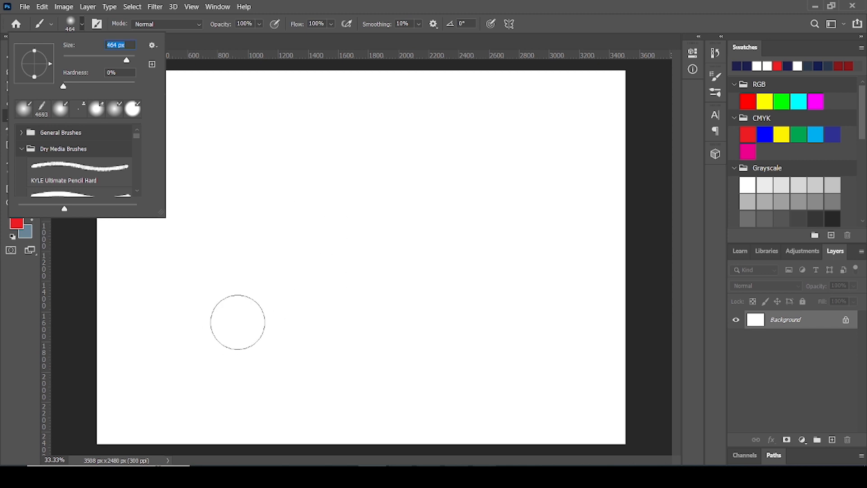
pyautogui.moveTo(126, 64); pyautogui.dragTo(92, 63)
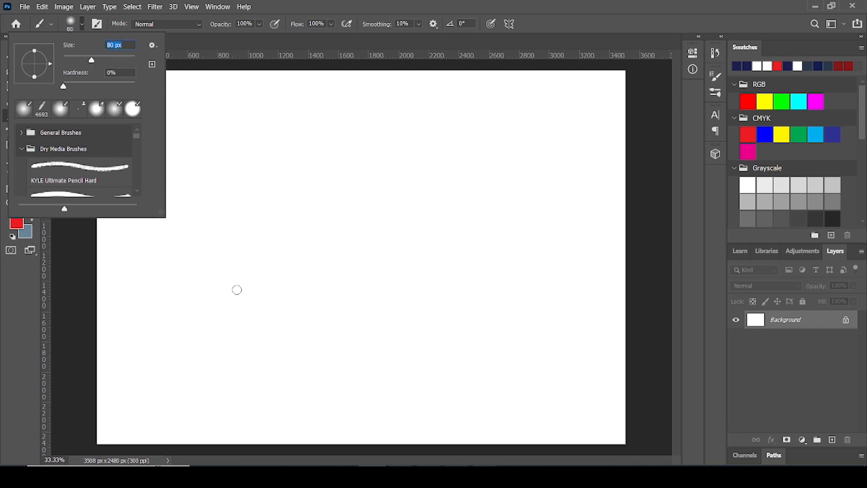
pyautogui.moveTo(226, 300)
pyautogui.mouseDown()
pyautogui.moveTo(253, 217)
pyautogui.moveTo(285, 208)
pyautogui.moveTo(373, 248)
pyautogui.moveTo(431, 229)
pyautogui.moveTo(497, 138)
pyautogui.moveTo(531, 132)
pyautogui.moveTo(562, 149)
pyautogui.mouseUp()
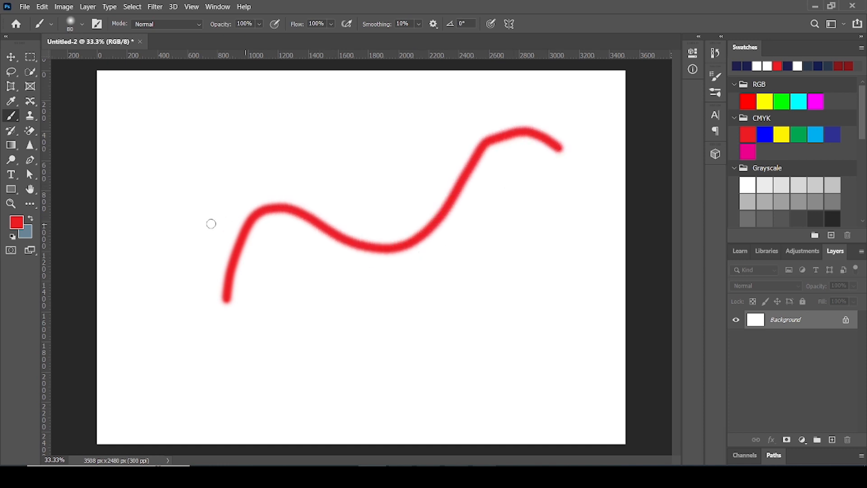
pyautogui.moveTo(179, 230)
pyautogui.mouseDown()
pyautogui.moveTo(184, 211)
pyautogui.moveTo(265, 131)
pyautogui.moveTo(372, 149)
pyautogui.moveTo(450, 107)
pyautogui.mouseUp()
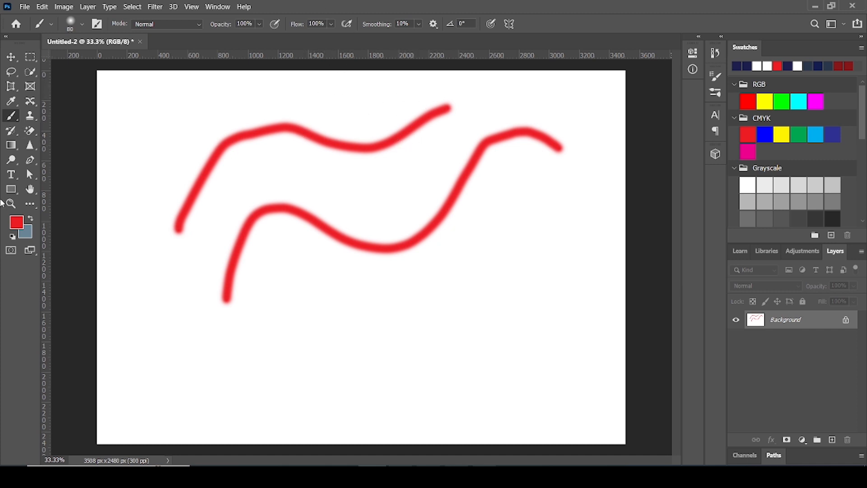
# Change the foreground color to blue 1c49ed and paint two wavy strokes below the red ones
pyautogui.click(17, 223)
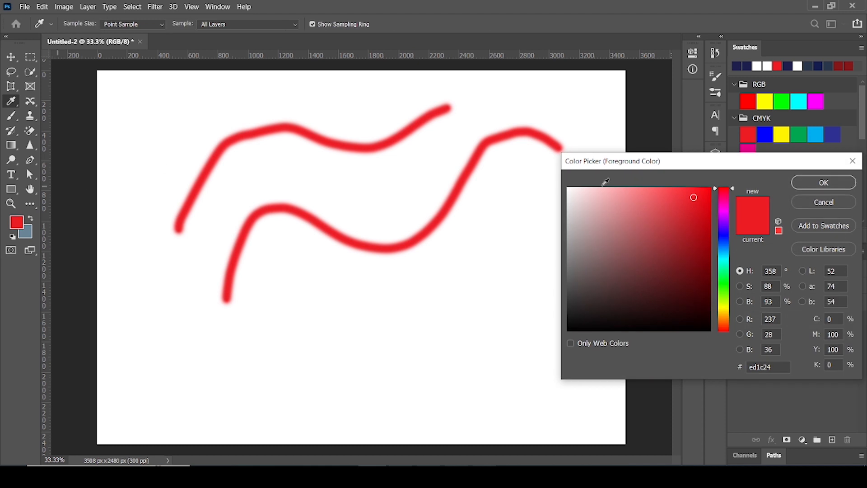
pyautogui.click(726, 241)
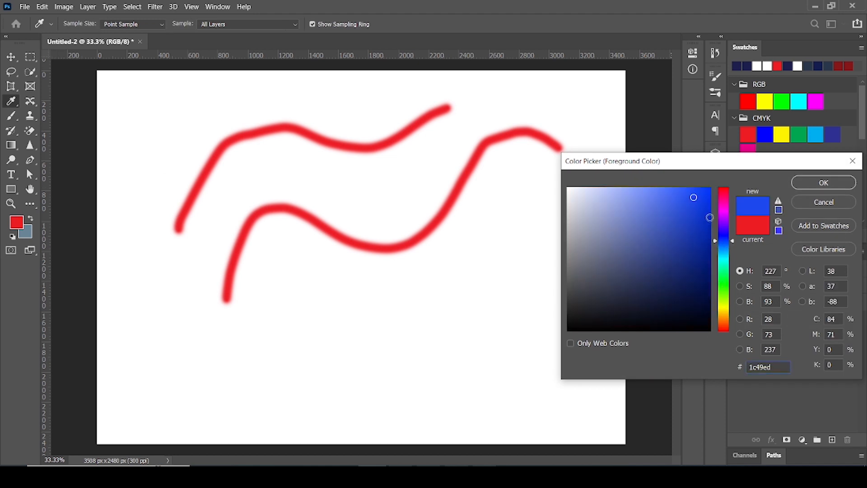
pyautogui.click(810, 186)
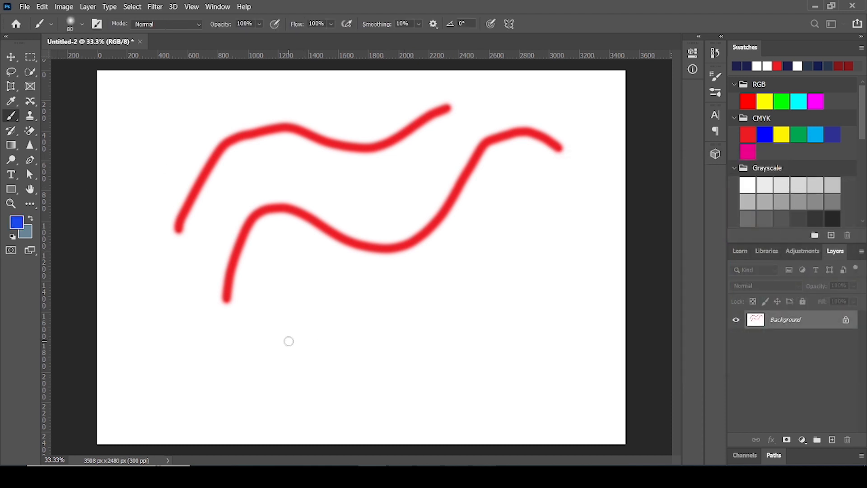
pyautogui.moveTo(282, 343)
pyautogui.mouseDown()
pyautogui.moveTo(309, 304)
pyautogui.moveTo(363, 305)
pyautogui.moveTo(426, 326)
pyautogui.moveTo(481, 306)
pyautogui.moveTo(510, 247)
pyautogui.moveTo(553, 206)
pyautogui.mouseUp()
pyautogui.click(545, 382)
pyautogui.moveTo(519, 371)
pyautogui.mouseDown()
pyautogui.moveTo(481, 366)
pyautogui.moveTo(419, 401)
pyautogui.moveTo(371, 394)
pyautogui.moveTo(324, 370)
pyautogui.moveTo(285, 382)
pyautogui.moveTo(248, 377)
pyautogui.moveTo(177, 279)
pyautogui.moveTo(154, 262)
pyautogui.mouseUp()
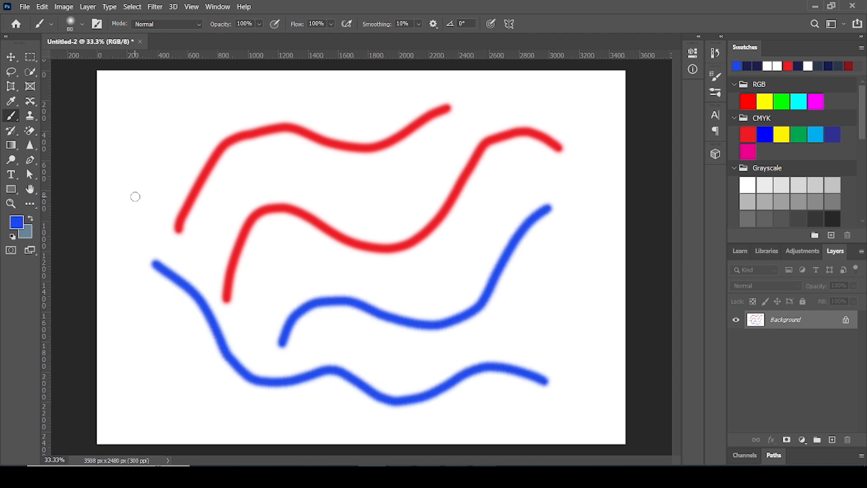
# Raise the brush hardness and size to 102 px, then paint a blue stroke between the two red ones
pyautogui.click(80, 25)
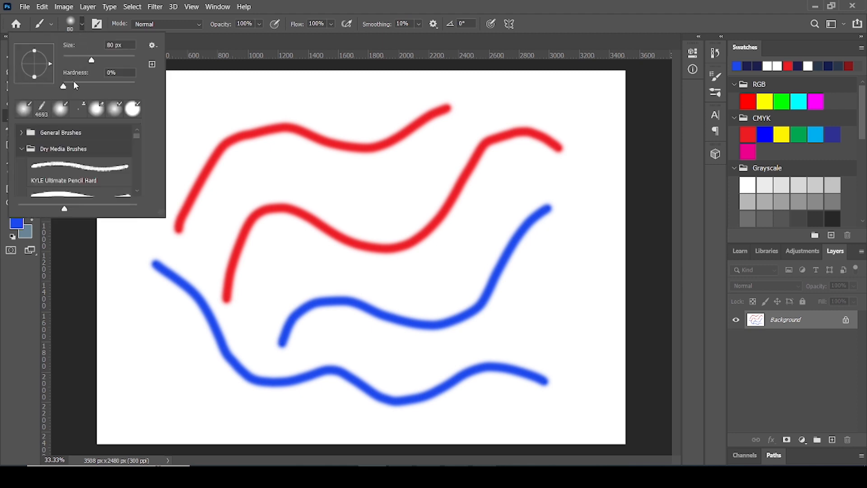
pyautogui.click(392, 244)
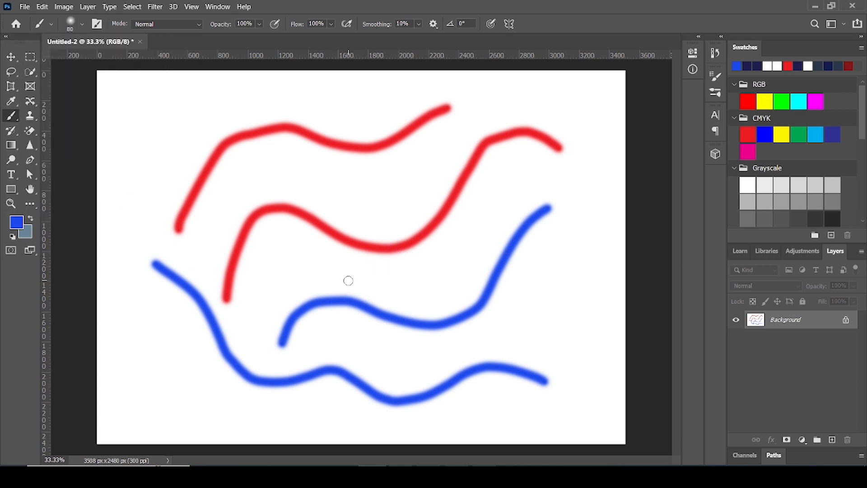
pyautogui.click(82, 24)
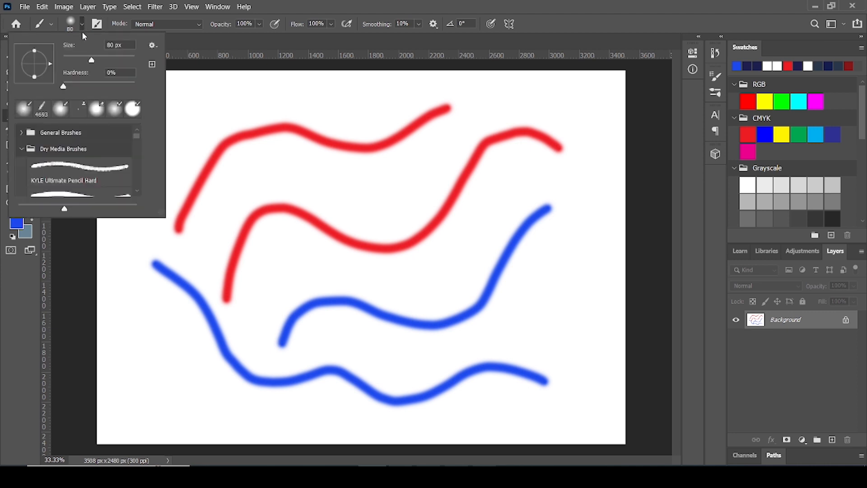
pyautogui.moveTo(64, 89); pyautogui.dragTo(100, 89)
pyautogui.moveTo(92, 60); pyautogui.dragTo(100, 60)
pyautogui.click(260, 180)
pyautogui.moveTo(257, 183)
pyautogui.mouseDown()
pyautogui.moveTo(277, 171)
pyautogui.moveTo(373, 195)
pyautogui.moveTo(473, 130)
pyautogui.mouseUp()
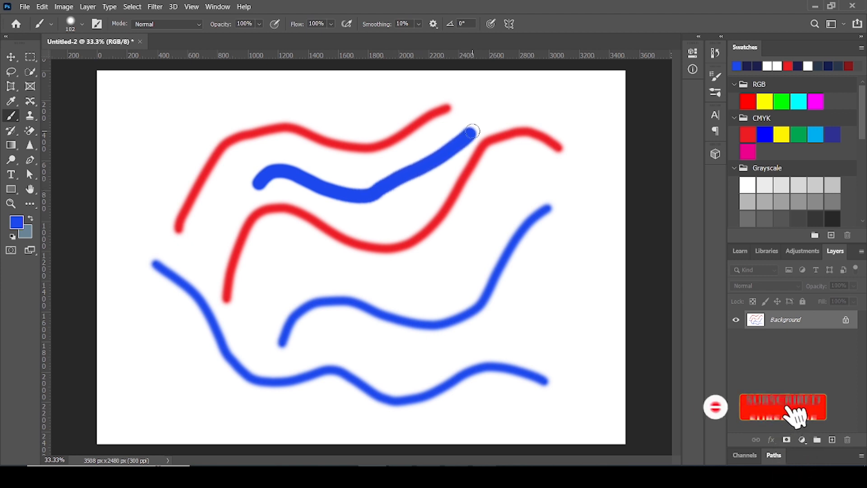
# Set the brush hardness to 100%, paint a blue stroke below the lower red one and inspect its edges up close
pyautogui.click(82, 24)
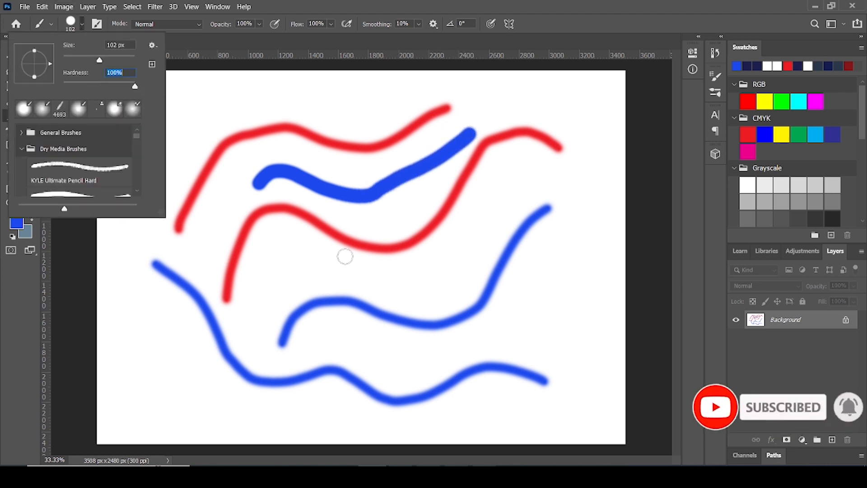
pyautogui.moveTo(267, 293)
pyautogui.mouseDown()
pyautogui.moveTo(289, 269)
pyautogui.moveTo(357, 281)
pyautogui.moveTo(439, 278)
pyautogui.moveTo(494, 212)
pyautogui.mouseUp()
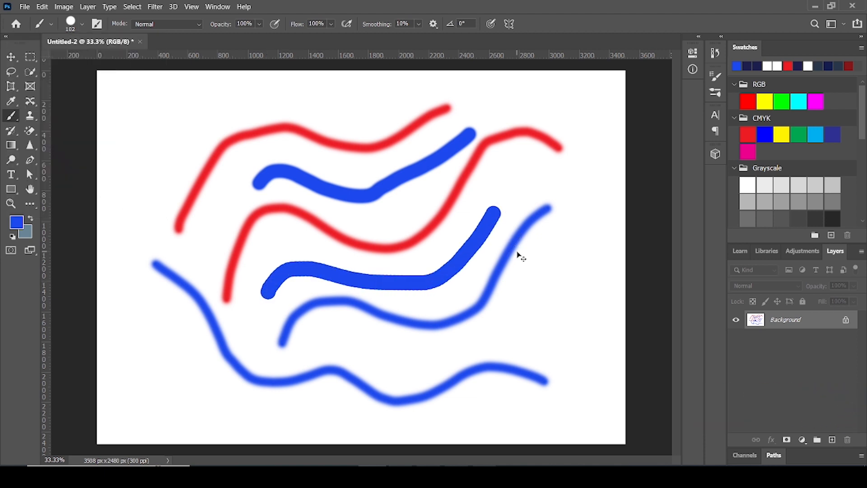
pyautogui.hotkey('ctrl', '+')
pyautogui.hotkey('ctrl', '+')
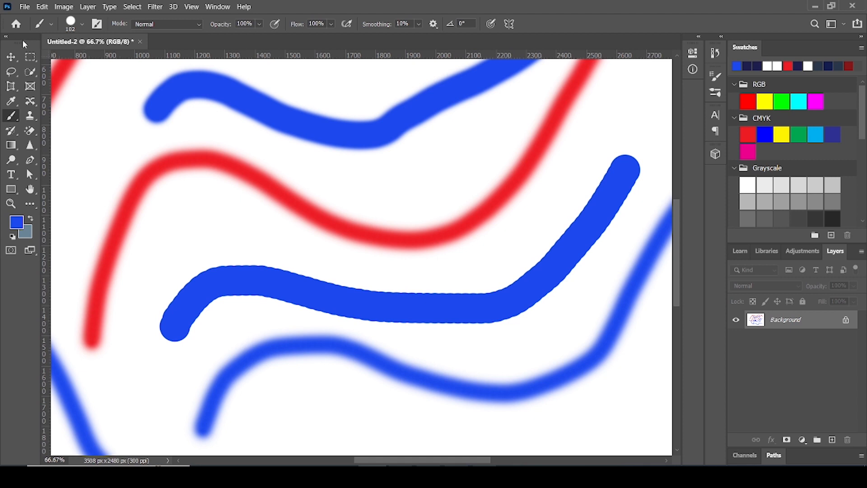
# Try to move the Background by converting it to a normal layer, and undo the move and conversion
pyautogui.press('v')
pyautogui.moveTo(388, 371); pyautogui.dragTo(383, 379)
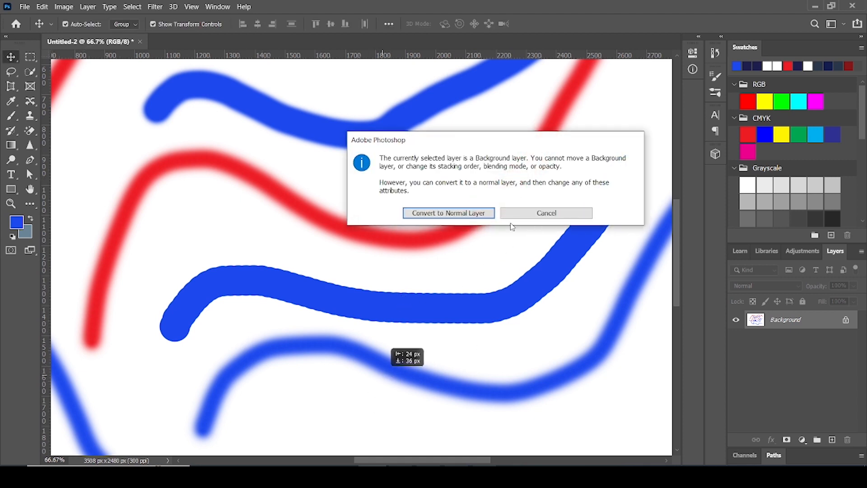
pyautogui.click(488, 214)
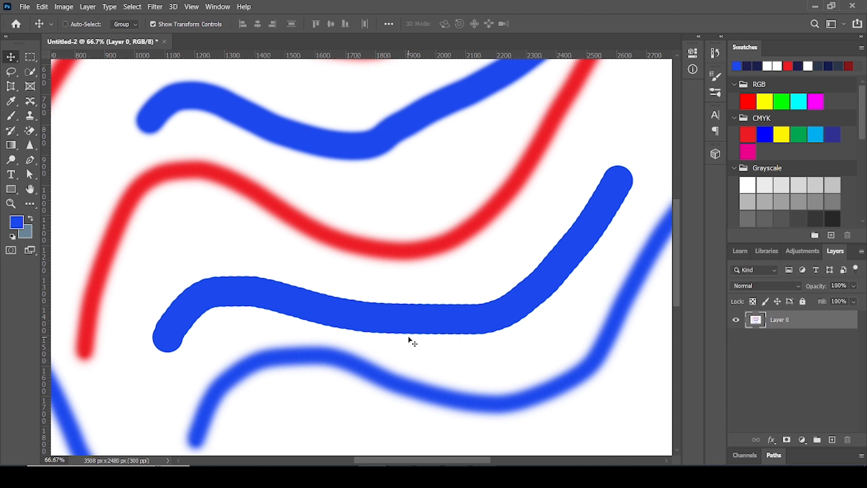
pyautogui.hotkey('ctrl', 'z')
pyautogui.hotkey('ctrl', 'z')
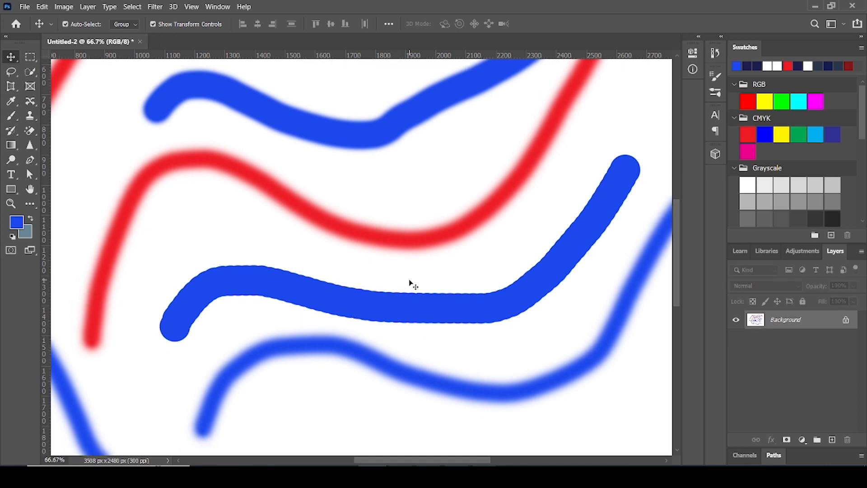
# Unlock the Background layer, and undo that along with all painted strokes to get back to a blank canvas
pyautogui.hotkey('ctrl', '-')
pyautogui.hotkey('ctrl', '-')
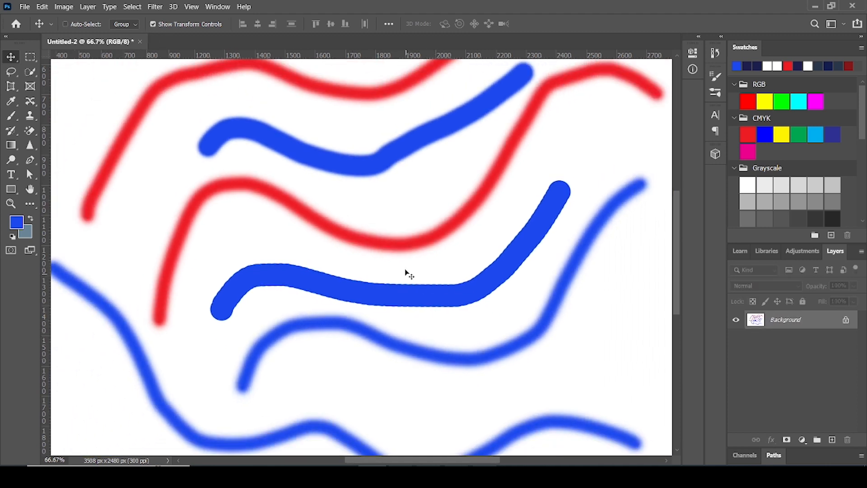
pyautogui.hotkey('ctrl', '-')
pyautogui.click(846, 320)
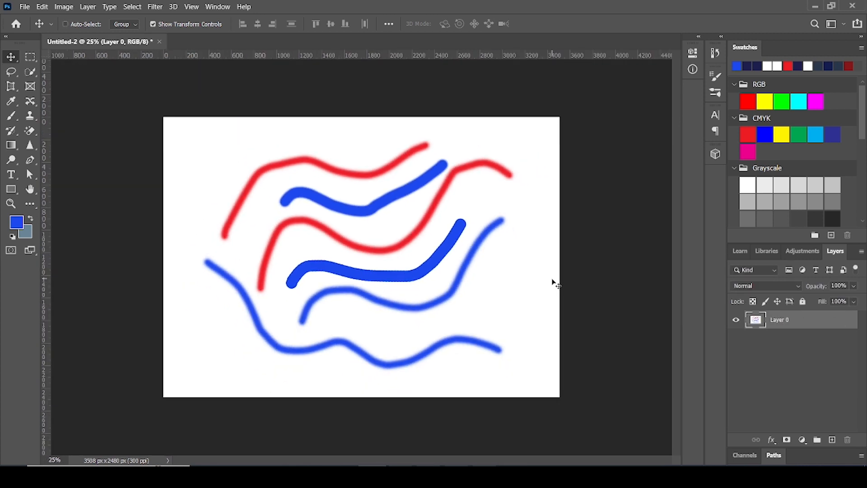
pyautogui.hotkey('ctrl', 'z')
pyautogui.hotkey('ctrl', 'z')
pyautogui.hotkey('ctrl', 'z')
pyautogui.hotkey('ctrl', 'z')
pyautogui.hotkey('ctrl', 'z')
pyautogui.hotkey('ctrl', 'z')
pyautogui.hotkey('ctrl', 'z')
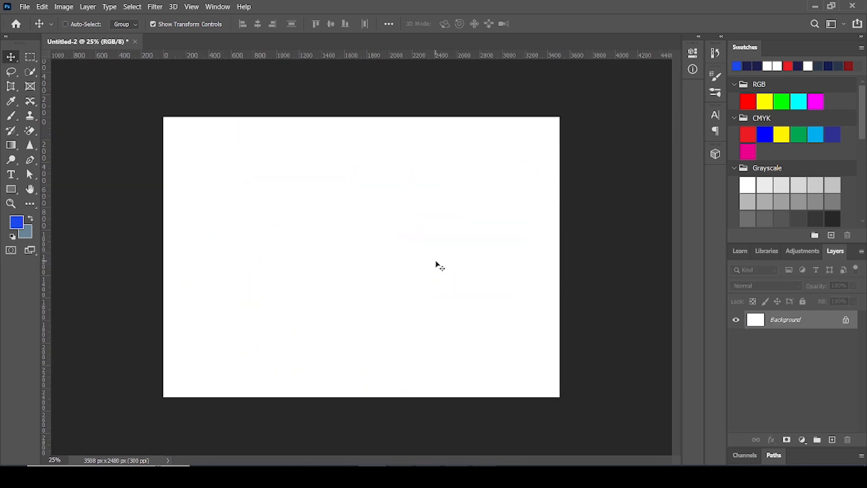
# Activate the Brush Tool and practise enlarging and shrinking the tip in increments, ending at 800 px
pyautogui.click(11, 116)
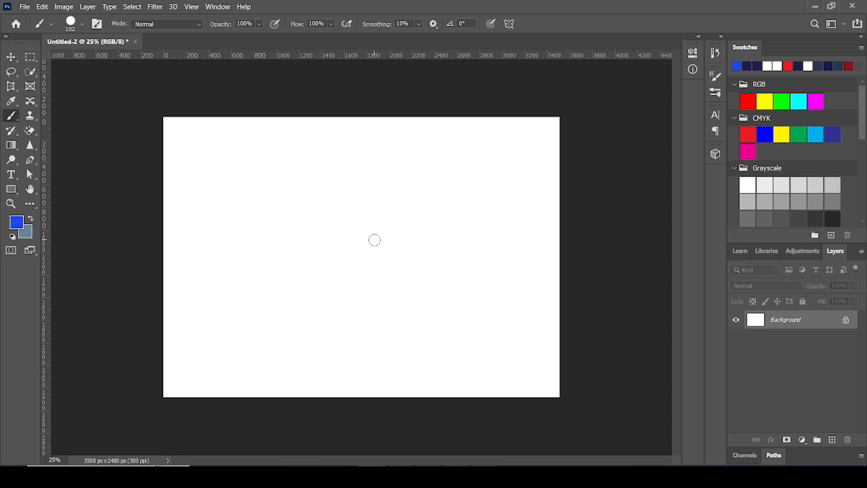
pyautogui.press(']')
pyautogui.press(']')
pyautogui.press(']')
pyautogui.press(']')
pyautogui.press(']')
pyautogui.press(']')
pyautogui.press(']')
pyautogui.press(']')
pyautogui.press(']')
pyautogui.press(']')
pyautogui.press(']')
pyautogui.press(']')
pyautogui.press(']')
pyautogui.press(']')
pyautogui.press(']')
pyautogui.press(']')
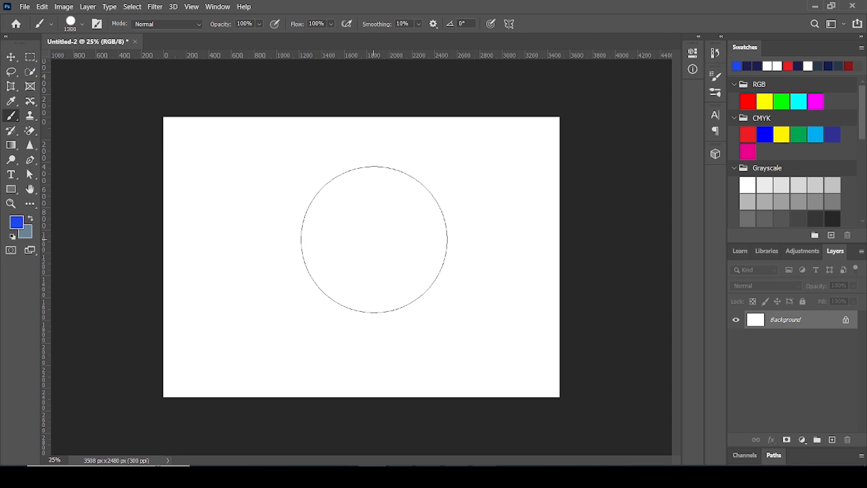
pyautogui.press('[')
pyautogui.press('[')
pyautogui.press('[')
pyautogui.press('[')
pyautogui.press('[')
pyautogui.press('[')
pyautogui.press('[')
pyautogui.press('[')
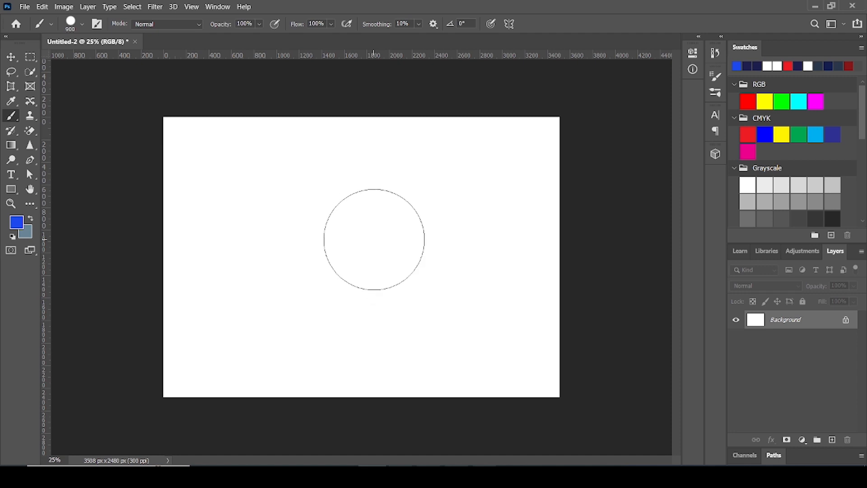
pyautogui.press('[')
pyautogui.press('[')
pyautogui.press(']')
pyautogui.press(']')
pyautogui.press(']')
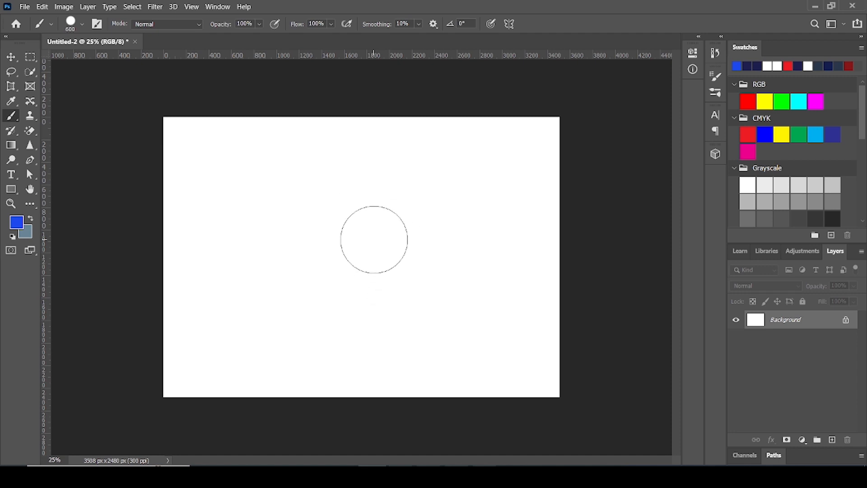
pyautogui.press(']')
pyautogui.press('[')
pyautogui.press('[')
pyautogui.press('[')
pyautogui.press(']')
pyautogui.press(']')
pyautogui.press(']')
pyautogui.press(']')
pyautogui.press('[')
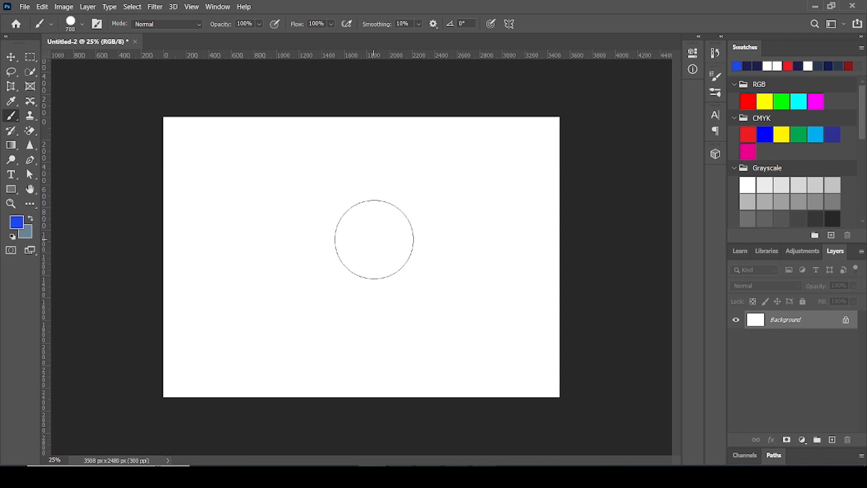
pyautogui.press('[')
pyautogui.press(']')
pyautogui.press(']')
pyautogui.press(']')
pyautogui.press(']')
pyautogui.press('[')
pyautogui.press(']')
pyautogui.press(']')
pyautogui.press('[')
pyautogui.press('[')
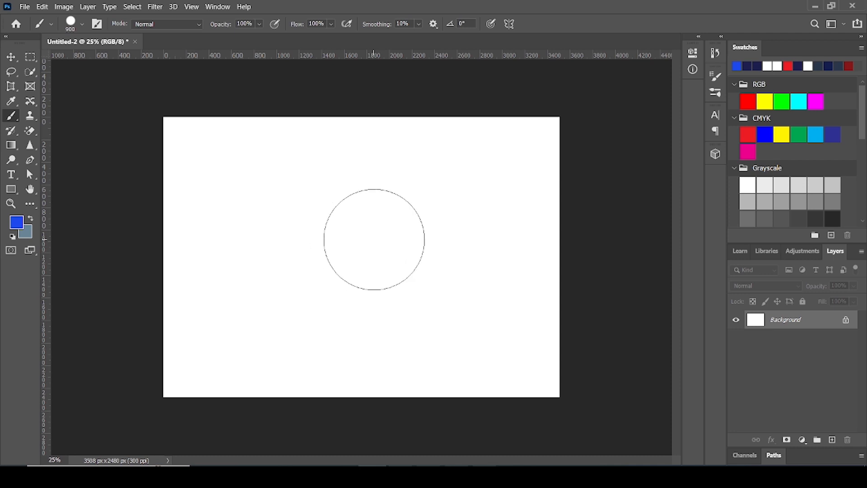
pyautogui.press(']')
pyautogui.press(']')
pyautogui.press(']')
pyautogui.press(']')
pyautogui.press('[')
pyautogui.press('[')
pyautogui.press('[')
pyautogui.press('[')
pyautogui.press('[')
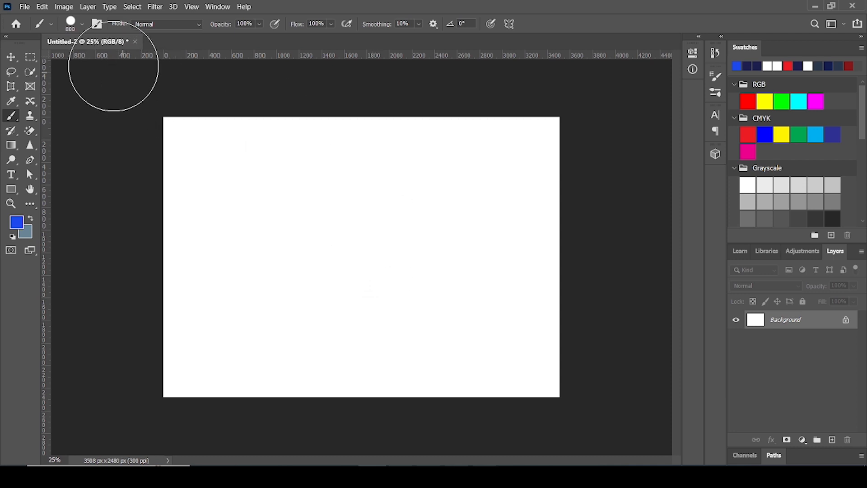
# Collapse the expanded brush preset groups: Dry Media Brushes, Watercolor Splatters, Free Spray Photoshop Brushes 1 and Free Smoke Photoshop Brushes 7
pyautogui.click(83, 26)
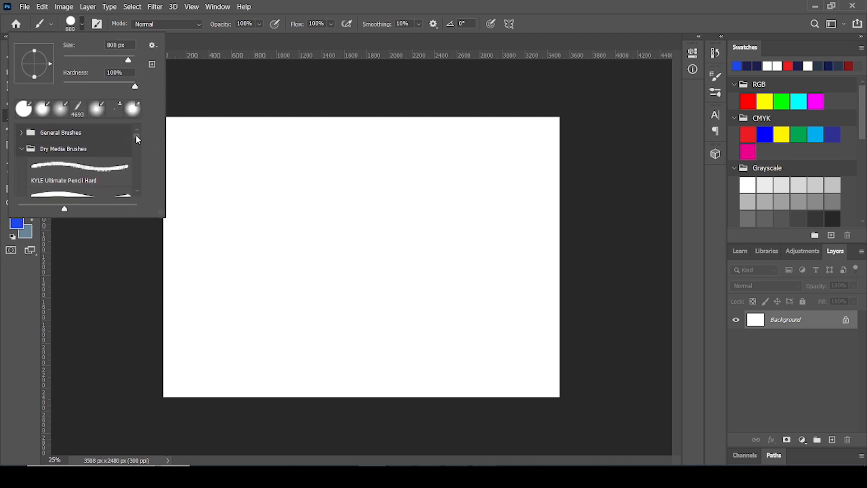
pyautogui.click(22, 150)
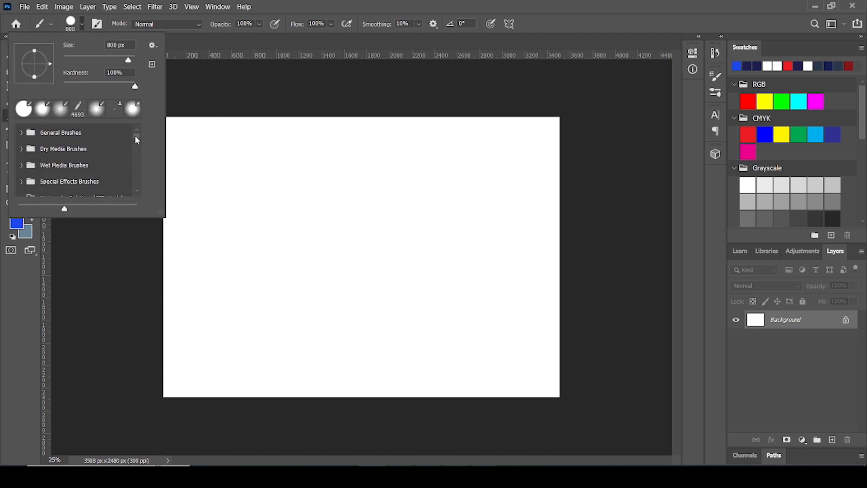
pyautogui.moveTo(136, 136)
pyautogui.mouseDown()
pyautogui.moveTo(136, 146)
pyautogui.moveTo(138, 133)
pyautogui.mouseUp()
pyautogui.scroll(-3, 137, 170)
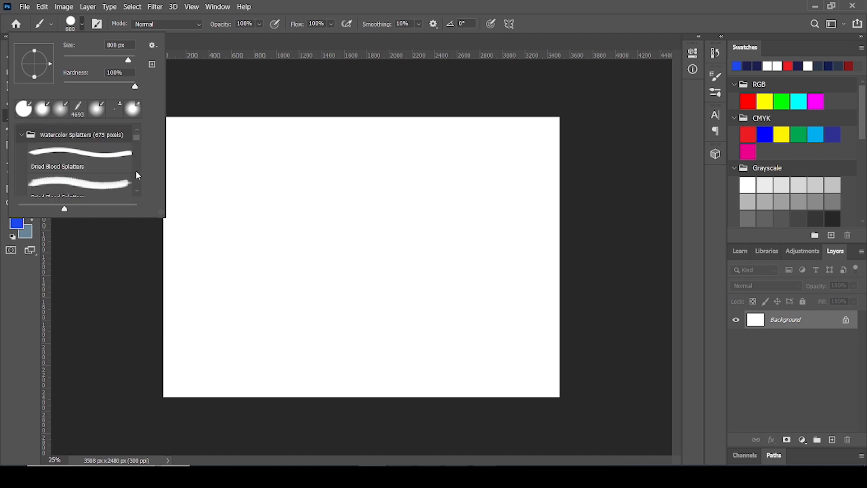
pyautogui.click(22, 135)
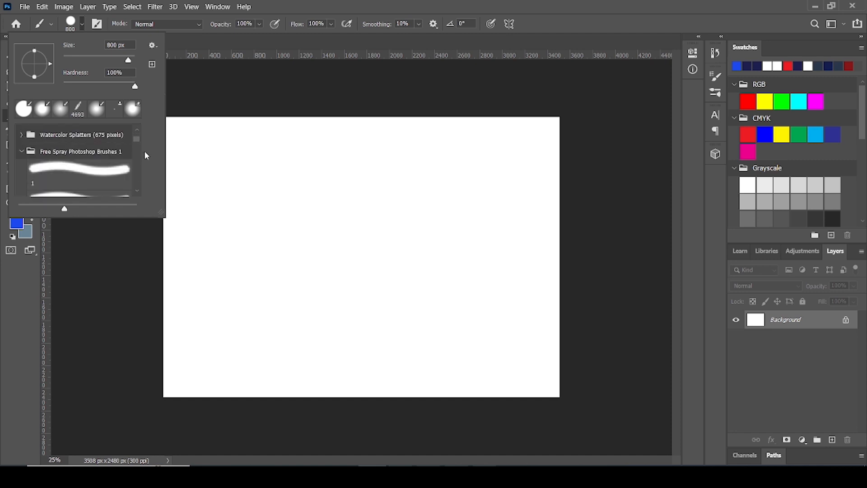
pyautogui.click(21, 152)
pyautogui.click(23, 168)
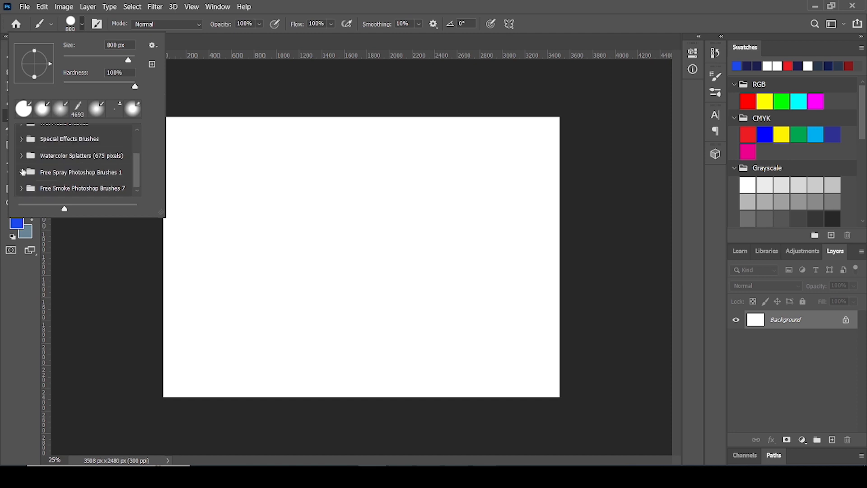
# Examine the presets inside the General Brushes group and collapse the group again
pyautogui.moveTo(135, 169); pyautogui.dragTo(134, 135)
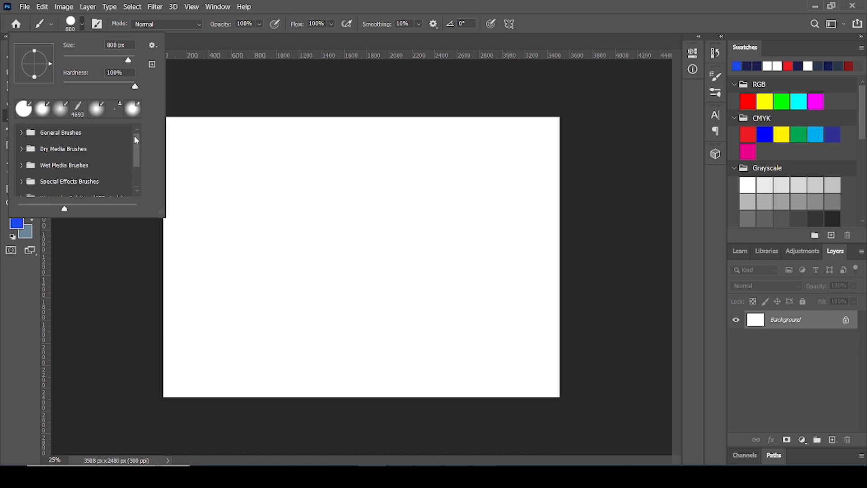
pyautogui.click(21, 133)
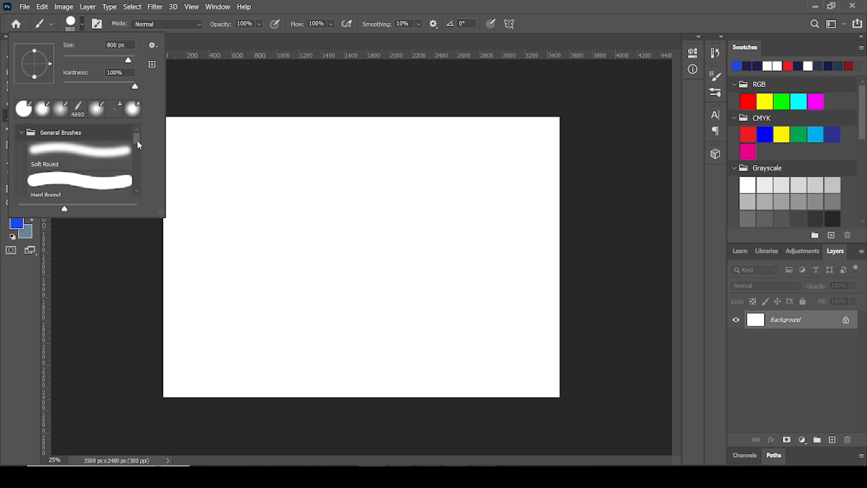
pyautogui.moveTo(137, 140)
pyautogui.mouseDown()
pyautogui.moveTo(140, 156)
pyautogui.moveTo(137, 134)
pyautogui.mouseUp()
pyautogui.click(22, 134)
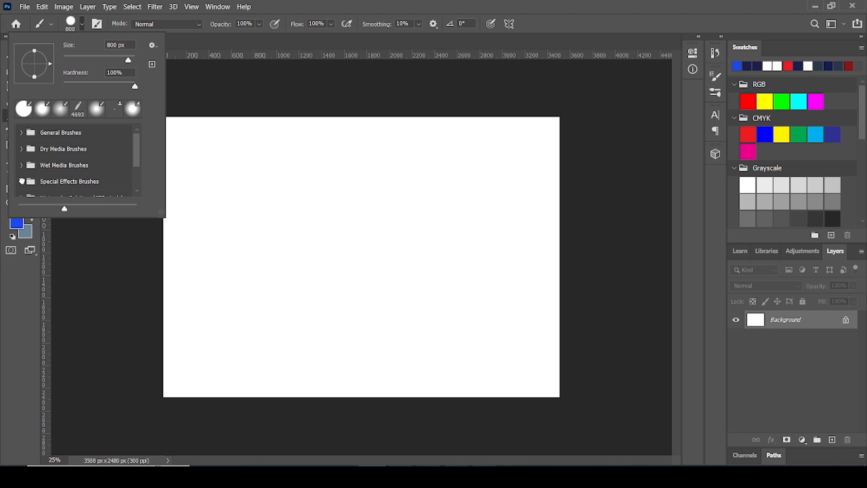
# Select the 284 px Supreme Spatter preset from the Special Effects Brushes and paint blue spatter strokes across the canvas
pyautogui.click(21, 181)
pyautogui.click(83, 23)
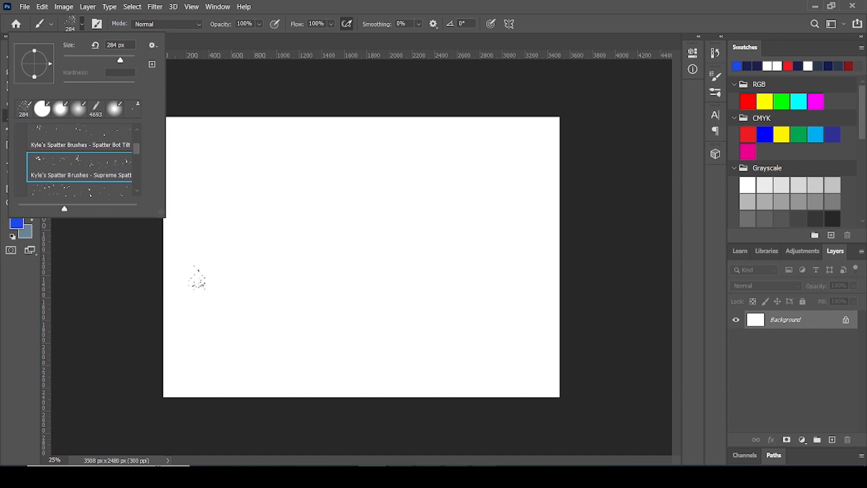
pyautogui.moveTo(197, 277)
pyautogui.mouseDown()
pyautogui.moveTo(251, 172)
pyautogui.moveTo(296, 151)
pyautogui.moveTo(346, 151)
pyautogui.moveTo(372, 160)
pyautogui.mouseUp()
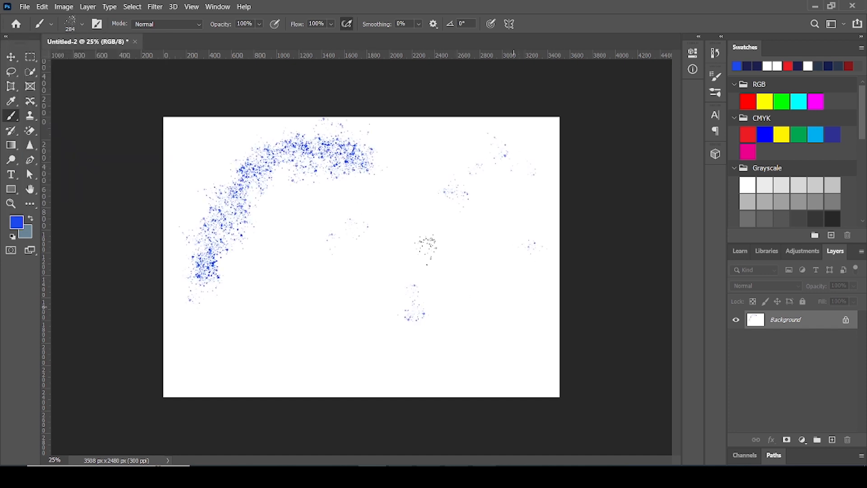
pyautogui.moveTo(312, 219)
pyautogui.mouseDown()
pyautogui.moveTo(318, 212)
pyautogui.moveTo(452, 248)
pyautogui.moveTo(519, 348)
pyautogui.moveTo(301, 337)
pyautogui.mouseUp()
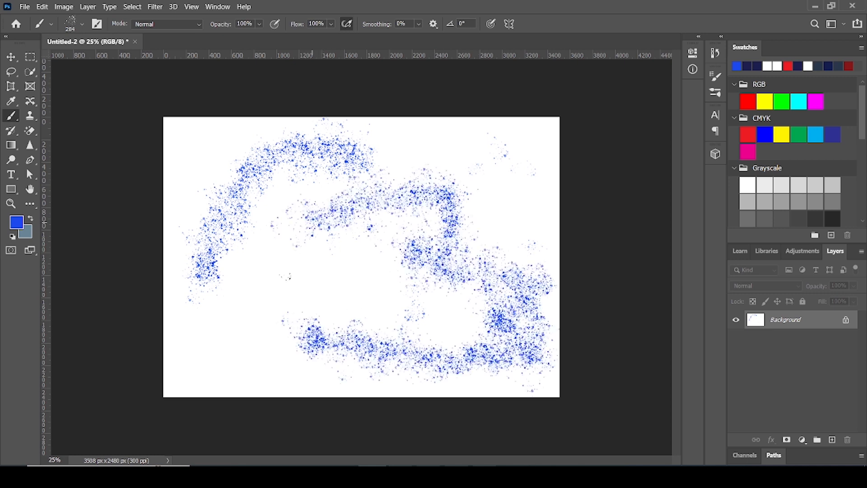
pyautogui.moveTo(335, 289)
pyautogui.mouseDown()
pyautogui.moveTo(328, 267)
pyautogui.moveTo(273, 314)
pyautogui.moveTo(425, 172)
pyautogui.moveTo(252, 301)
pyautogui.moveTo(185, 124)
pyautogui.moveTo(542, 207)
pyautogui.moveTo(558, 131)
pyautogui.mouseUp()
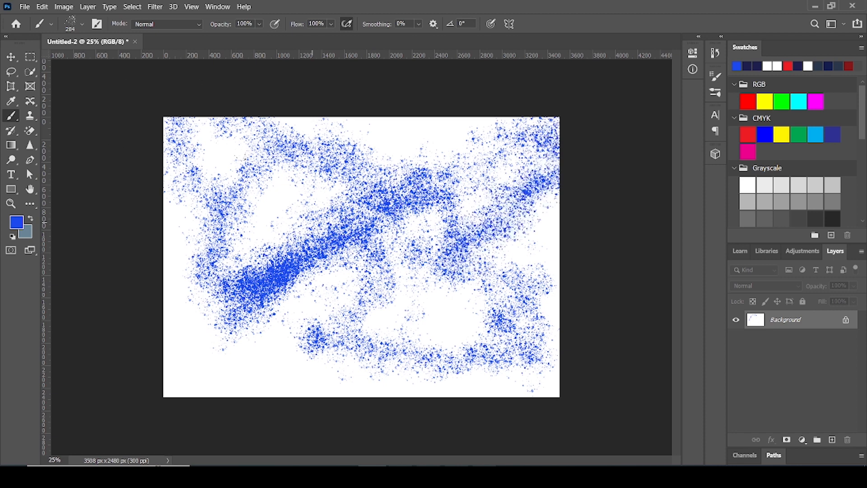
# Browse the other brush presets and look over the list of brush blending modes without changing the mode
pyautogui.click(81, 23)
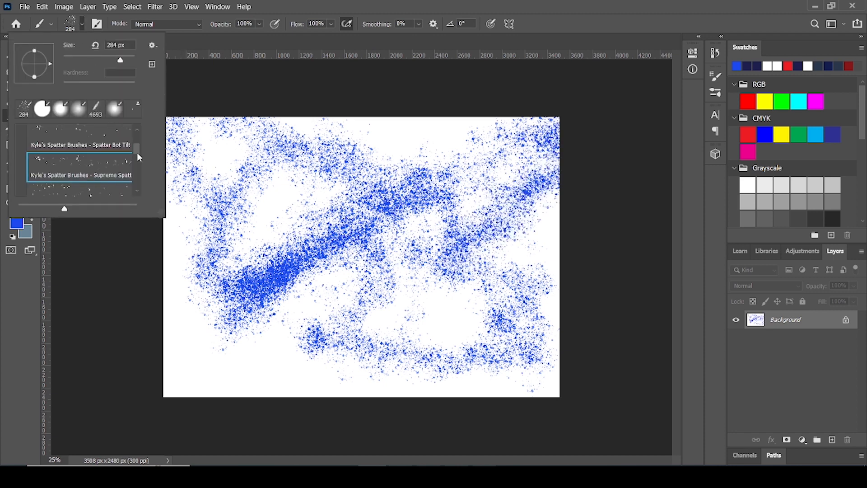
pyautogui.moveTo(136, 148); pyautogui.dragTo(138, 158)
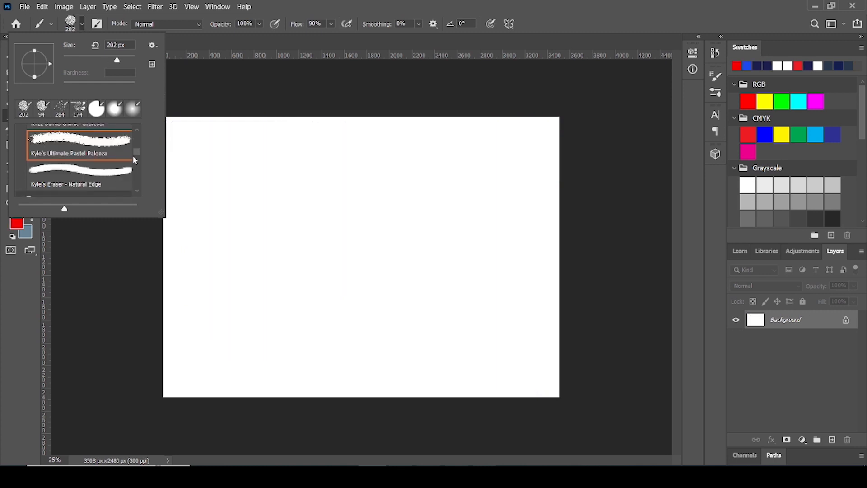
pyautogui.moveTo(136, 152)
pyautogui.mouseDown()
pyautogui.moveTo(137, 131)
pyautogui.moveTo(139, 180)
pyautogui.moveTo(138, 132)
pyautogui.mouseUp()
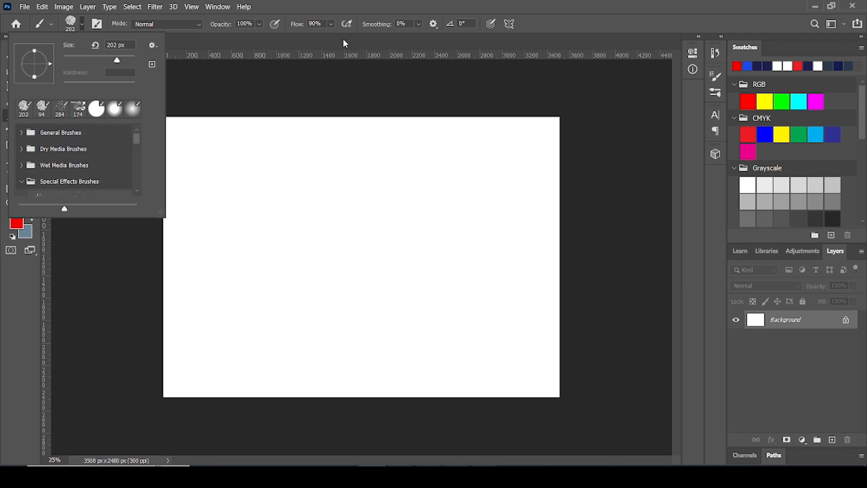
pyautogui.click(198, 24)
pyautogui.click(199, 24)
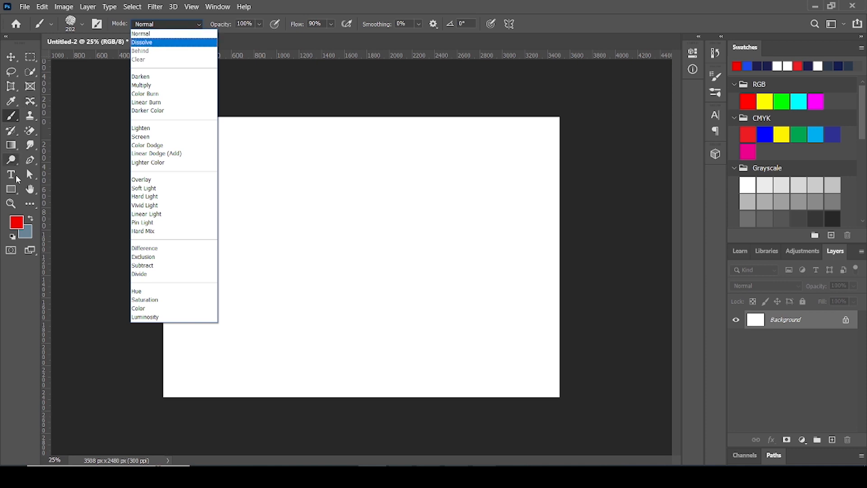
pyautogui.click(13, 116)
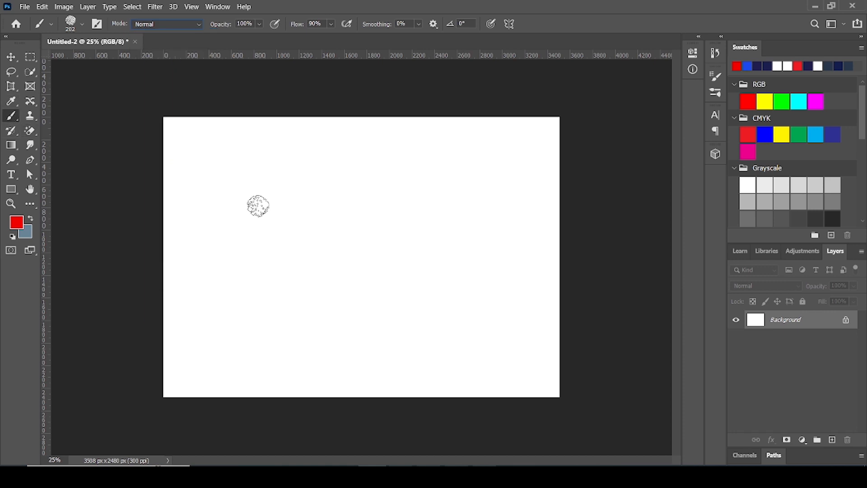
# Choose a recently used soft round brush, enlarge it to 700 px and paint a soft-edged red disc near the canvas centre
pyautogui.click(82, 26)
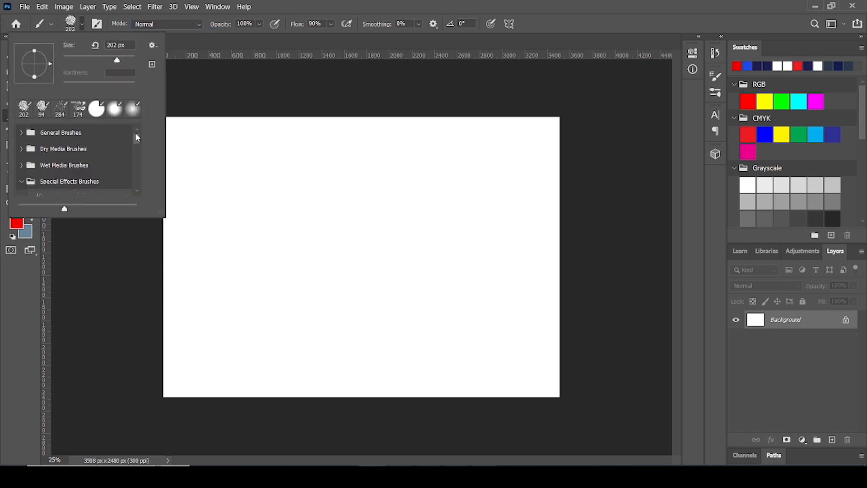
pyautogui.doubleClick(132, 109)
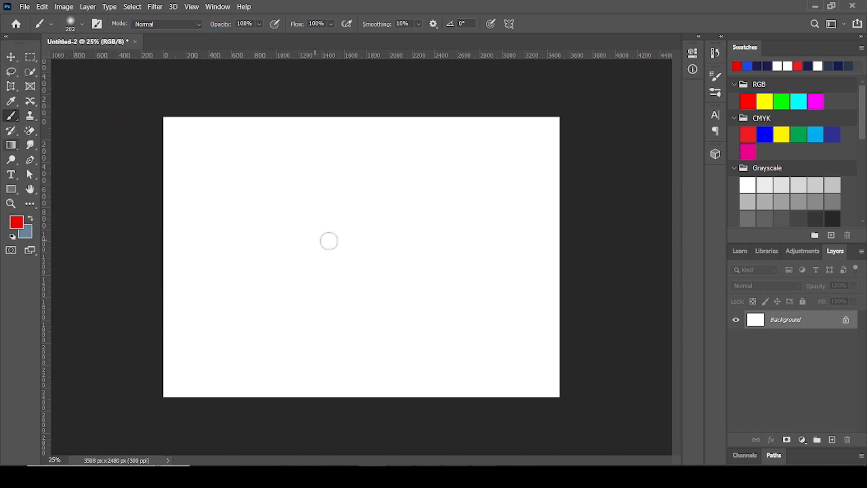
pyautogui.press(']')
pyautogui.press(']')
pyautogui.press(']')
pyautogui.press(']')
pyautogui.press(']')
pyautogui.press(']')
pyautogui.click(344, 246)
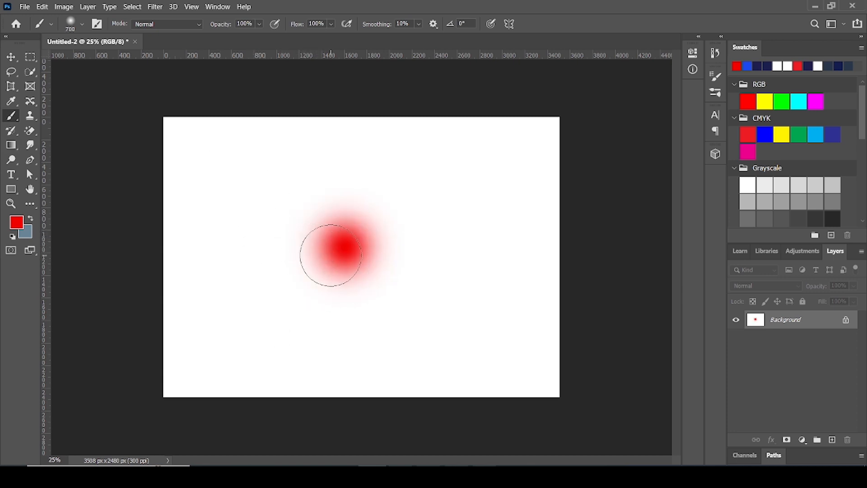
pyautogui.moveTo(329, 251)
pyautogui.mouseDown()
pyautogui.moveTo(339, 239)
pyautogui.moveTo(332, 237)
pyautogui.moveTo(339, 260)
pyautogui.mouseUp()
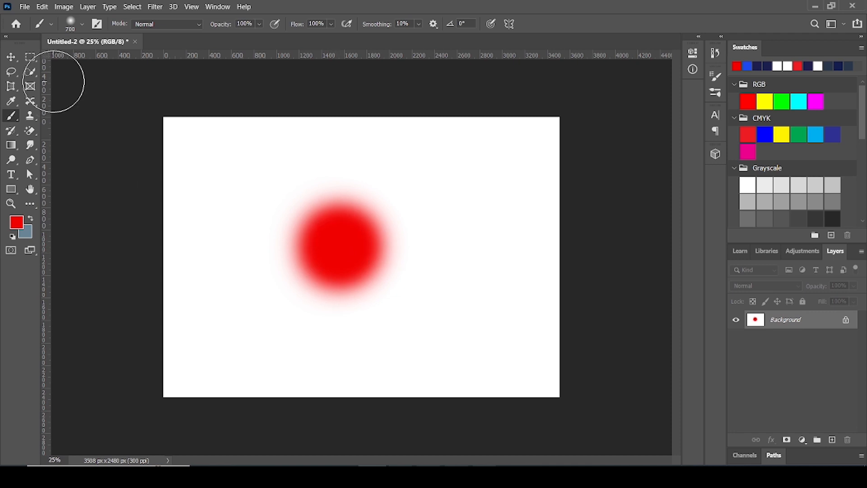
# Set the brush mode to Dissolve and change the foreground colour to green 00f077
pyautogui.click(199, 27)
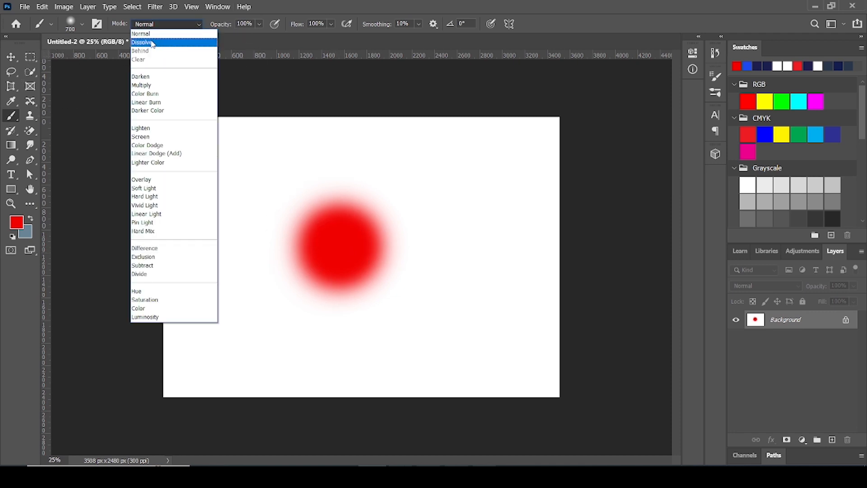
pyautogui.click(151, 44)
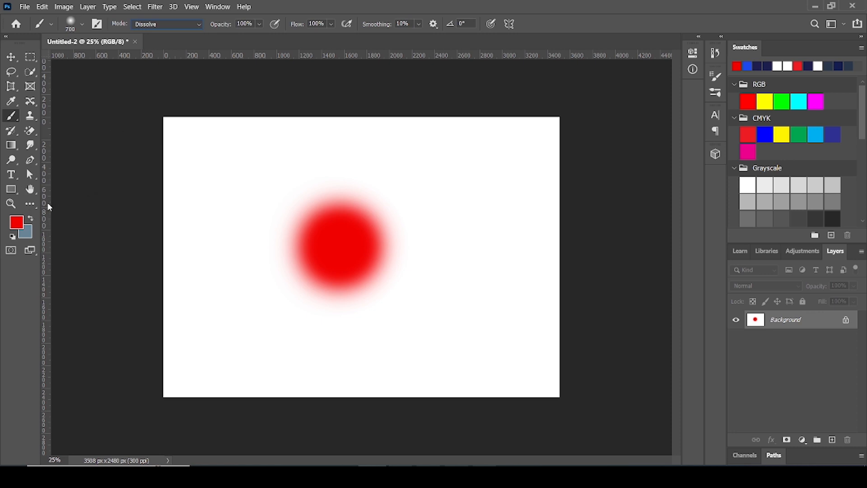
pyautogui.click(23, 222)
pyautogui.click(725, 273)
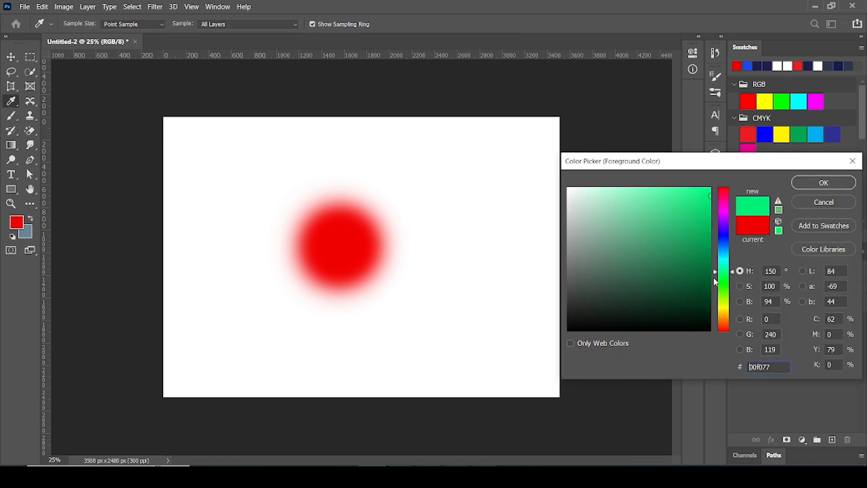
pyautogui.click(825, 182)
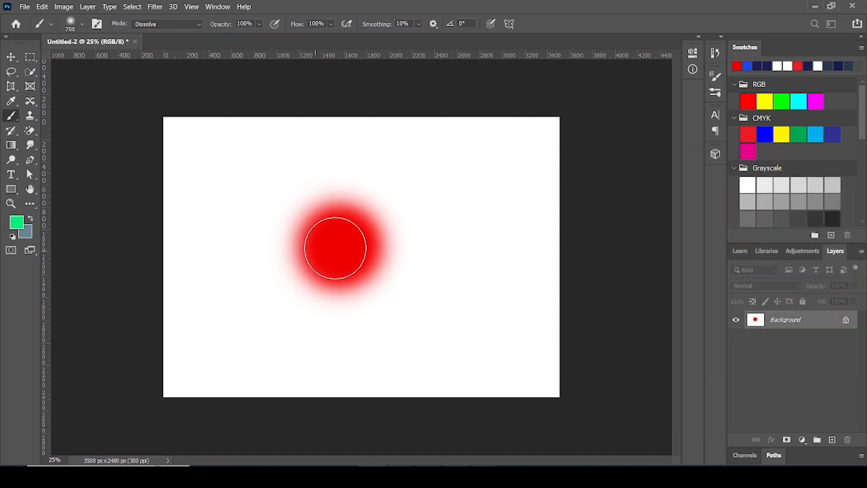
# Reduce the brush to 600 px and paint a green patch over the upper part of the red disc
pyautogui.press('[')
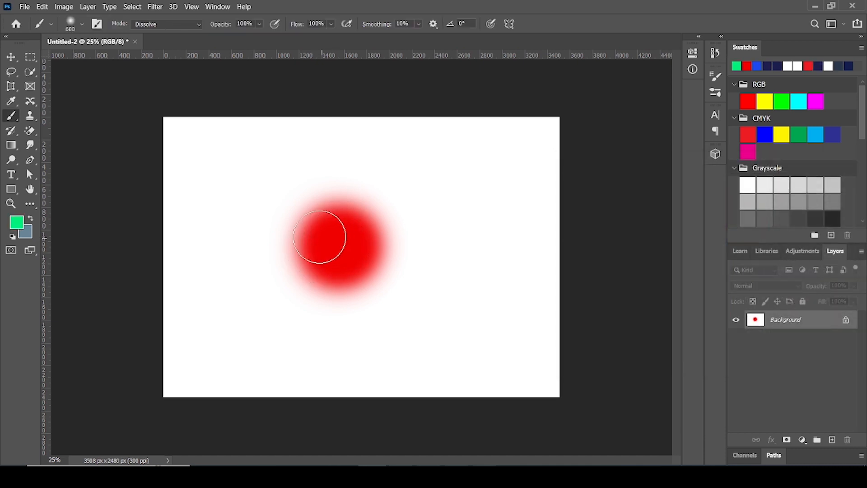
pyautogui.moveTo(321, 237)
pyautogui.mouseDown()
pyautogui.moveTo(348, 210)
pyautogui.moveTo(357, 214)
pyautogui.moveTo(342, 246)
pyautogui.moveTo(330, 226)
pyautogui.mouseUp()
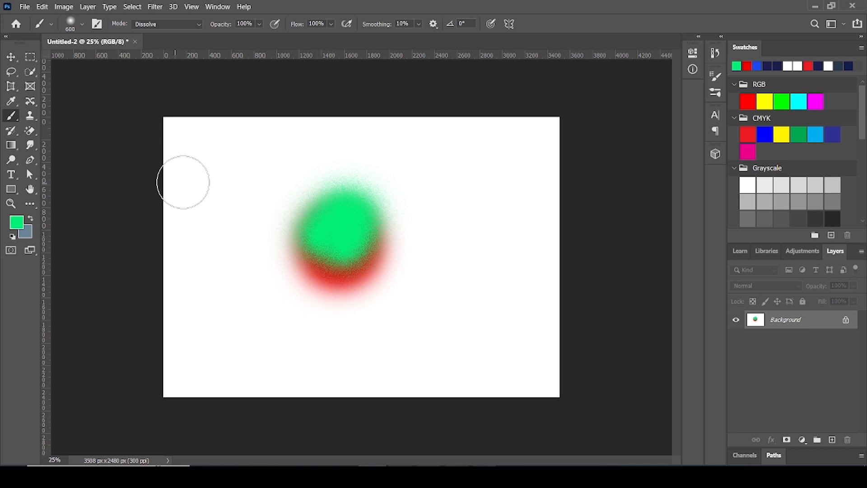
# Reduce the brush to 300 px and paint several separate green Dissolve strokes around the disc
pyautogui.press('[')
pyautogui.press('[')
pyautogui.press('[')
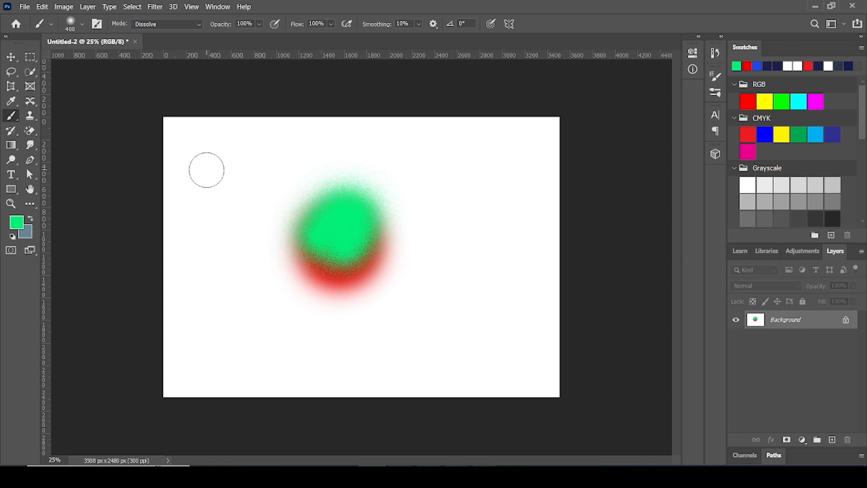
pyautogui.moveTo(205, 168); pyautogui.dragTo(246, 291)
pyautogui.moveTo(345, 296); pyautogui.dragTo(400, 274)
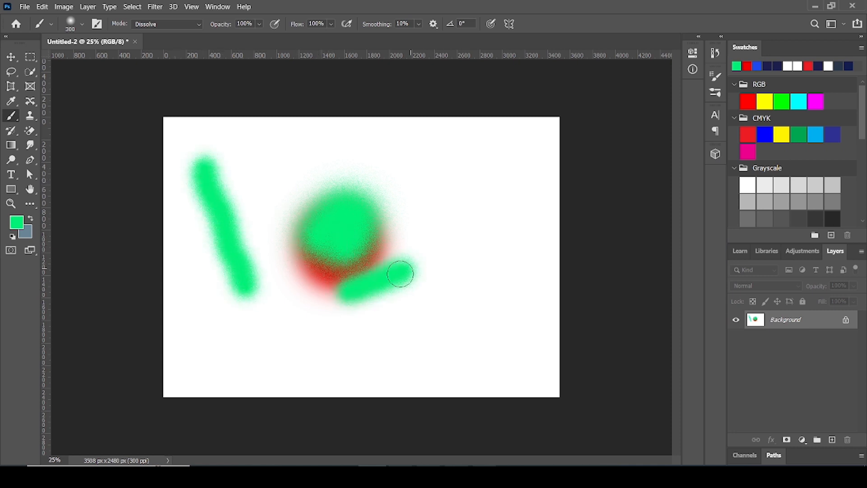
pyautogui.moveTo(320, 281); pyautogui.dragTo(284, 244)
pyautogui.moveTo(280, 194); pyautogui.dragTo(317, 159)
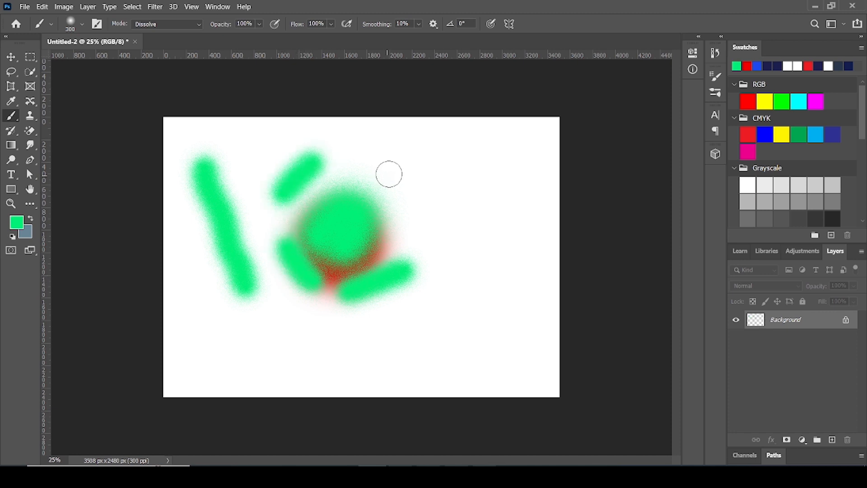
pyautogui.moveTo(412, 176); pyautogui.dragTo(479, 222)
pyautogui.moveTo(422, 222)
pyautogui.mouseDown()
pyautogui.moveTo(474, 254)
pyautogui.moveTo(484, 332)
pyautogui.moveTo(363, 356)
pyautogui.mouseUp()
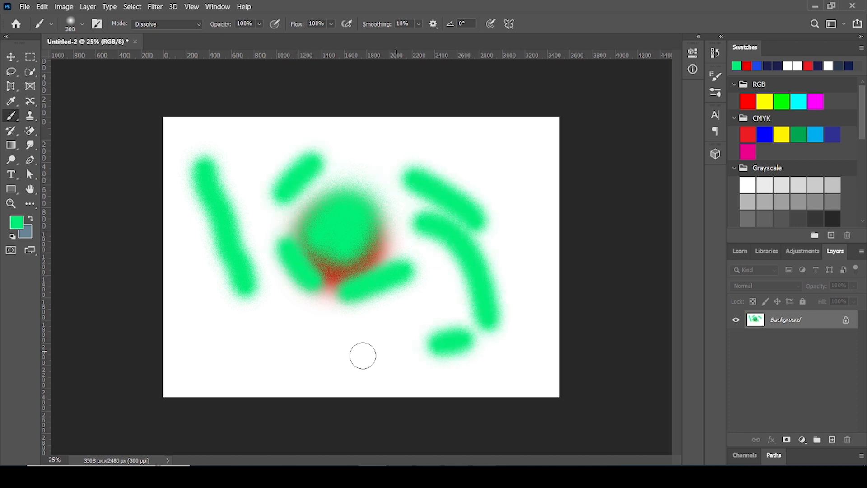
pyautogui.moveTo(363, 356); pyautogui.dragTo(358, 357)
# Undo the separate green strokes, keeping the green patch on the red disc
pyautogui.hotkey('ctrl', 'z')
pyautogui.hotkey('ctrl', 'z')
pyautogui.hotkey('ctrl', 'z')
pyautogui.hotkey('ctrl', 'z')
pyautogui.hotkey('ctrl', 'z')
pyautogui.hotkey('ctrl', 'z')
pyautogui.hotkey('ctrl', 'z')
pyautogui.hotkey('ctrl', 'z')
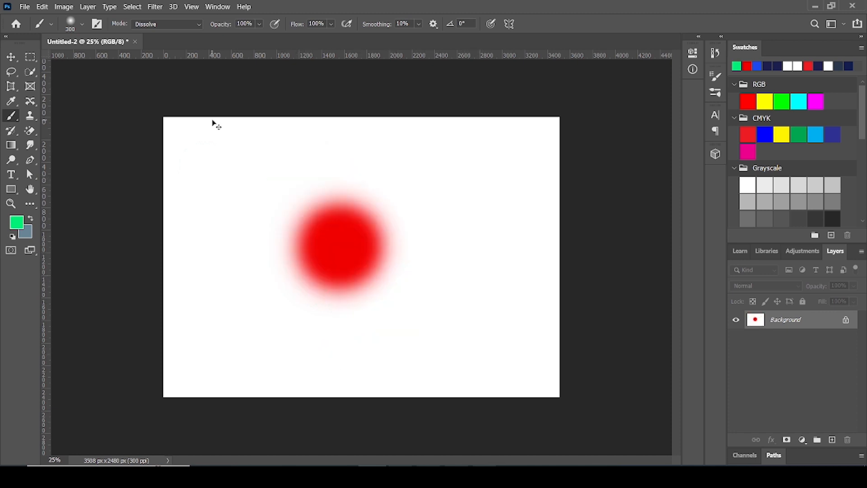
pyautogui.hotkey('ctrl', 'shift', 'z')
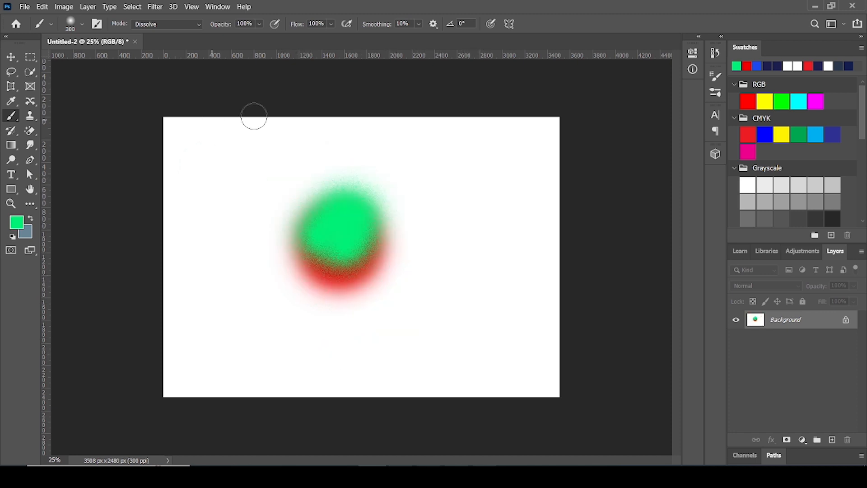
# Set the brush mode to Multiply, try a green stroke over the disc, and undo it along with the green Dissolve patch
pyautogui.click(199, 26)
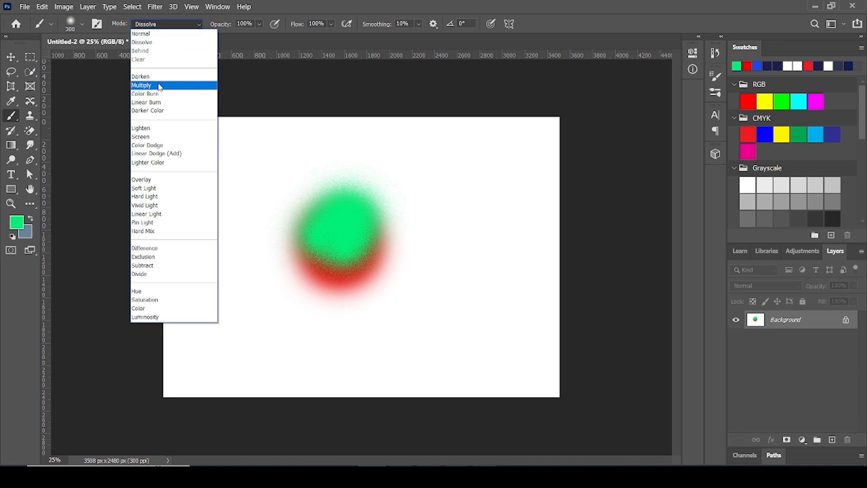
pyautogui.click(159, 87)
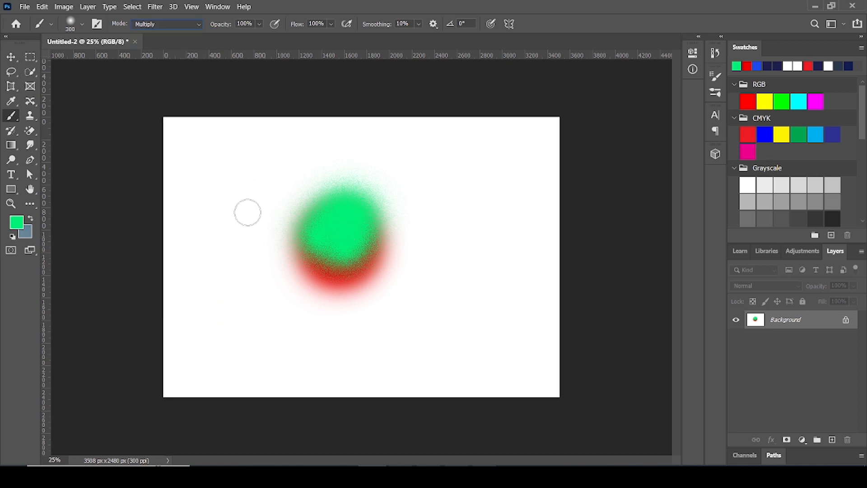
pyautogui.moveTo(356, 279)
pyautogui.mouseDown()
pyautogui.moveTo(345, 287)
pyautogui.moveTo(391, 267)
pyautogui.moveTo(428, 215)
pyautogui.moveTo(389, 269)
pyautogui.mouseUp()
pyautogui.hotkey('ctrl', 'z')
pyautogui.hotkey('ctrl', 'z')
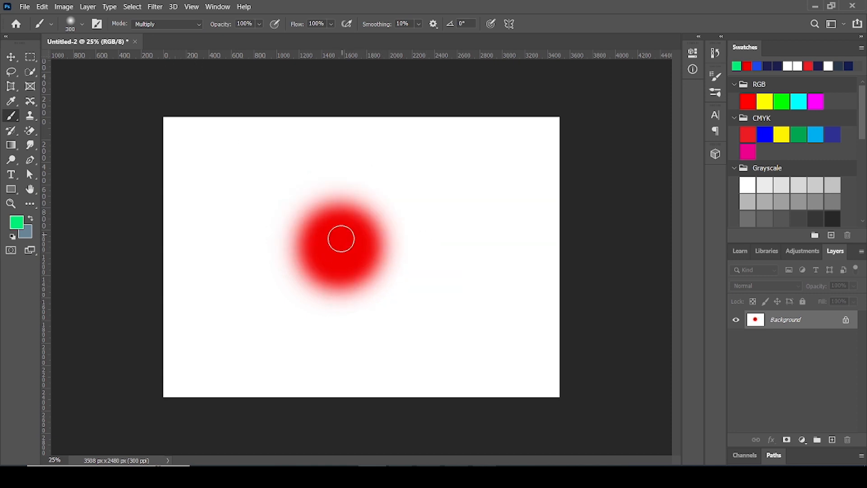
# Paint green around and over the red disc in Multiply mode, and go over the same area in Overlay mode
pyautogui.moveTo(341, 238)
pyautogui.mouseDown()
pyautogui.moveTo(318, 240)
pyautogui.moveTo(342, 265)
pyautogui.moveTo(309, 200)
pyautogui.moveTo(294, 216)
pyautogui.moveTo(335, 207)
pyautogui.moveTo(325, 263)
pyautogui.moveTo(344, 218)
pyautogui.moveTo(280, 276)
pyautogui.moveTo(351, 215)
pyautogui.moveTo(346, 289)
pyautogui.moveTo(327, 203)
pyautogui.moveTo(388, 200)
pyautogui.moveTo(414, 237)
pyautogui.moveTo(375, 312)
pyautogui.moveTo(343, 307)
pyautogui.moveTo(380, 257)
pyautogui.mouseUp()
pyautogui.click(197, 25)
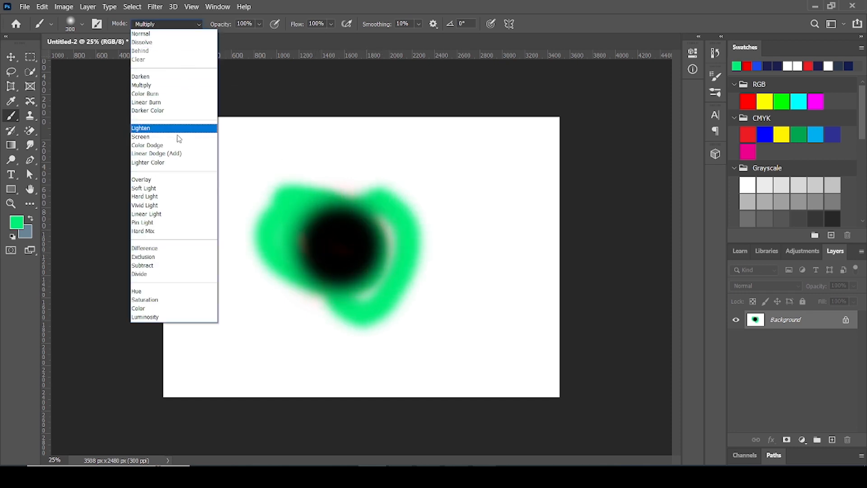
pyautogui.click(167, 181)
pyautogui.moveTo(337, 248)
pyautogui.mouseDown()
pyautogui.moveTo(353, 233)
pyautogui.moveTo(408, 238)
pyautogui.moveTo(309, 256)
pyautogui.moveTo(386, 218)
pyautogui.moveTo(273, 237)
pyautogui.moveTo(344, 241)
pyautogui.moveTo(357, 275)
pyautogui.moveTo(344, 300)
pyautogui.mouseUp()
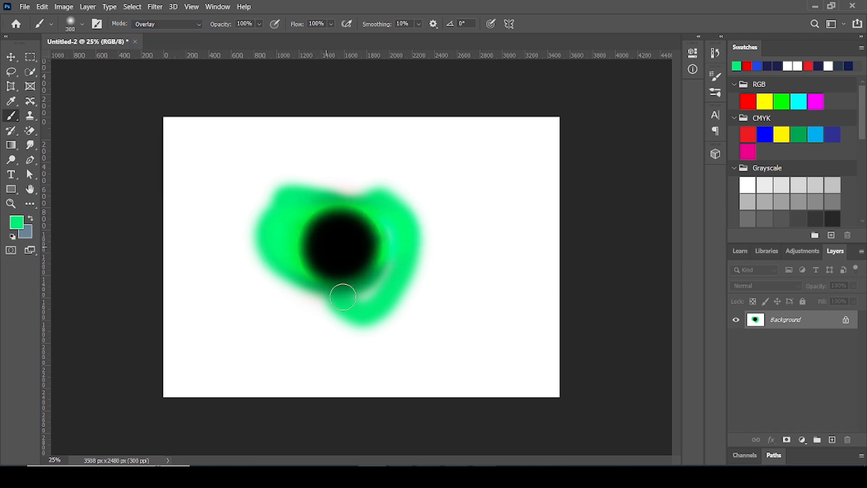
# Set the Brush tool's opacity to 51% and its foreground color to black
pyautogui.press('v')
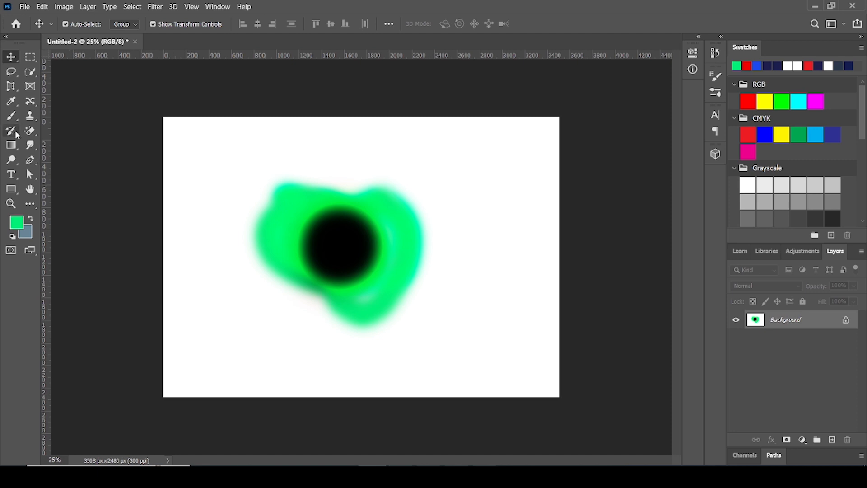
pyautogui.click(11, 116)
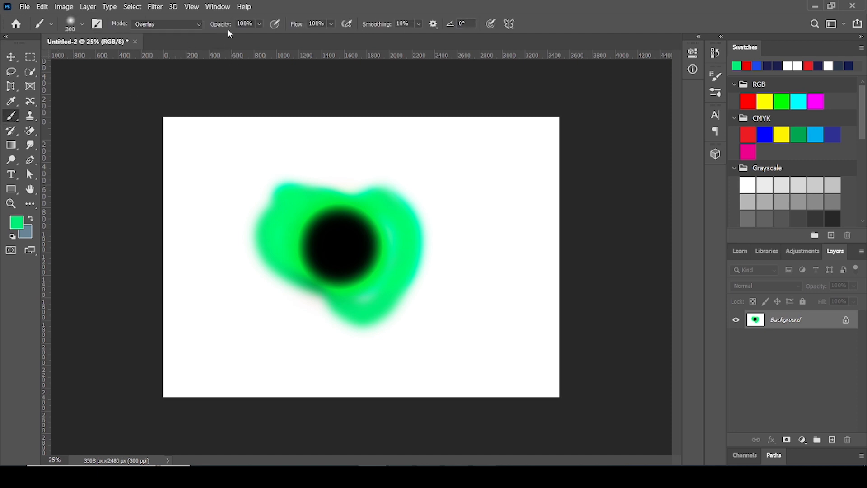
pyautogui.click(259, 24)
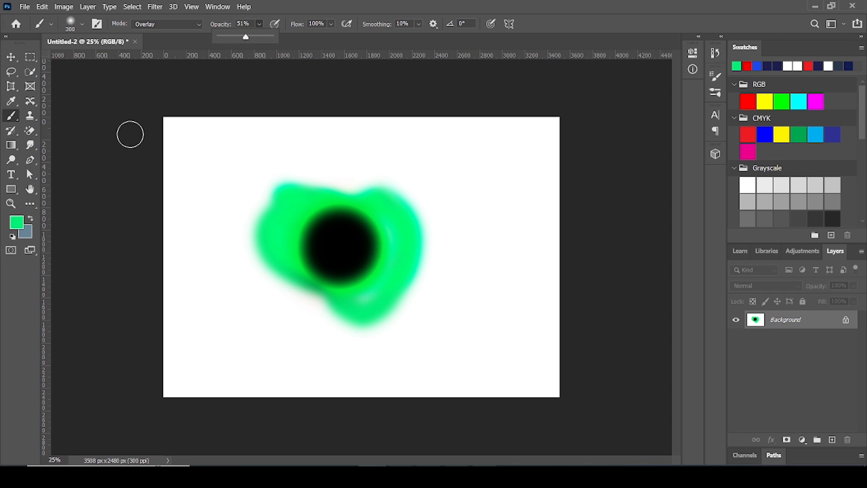
pyautogui.click(17, 226)
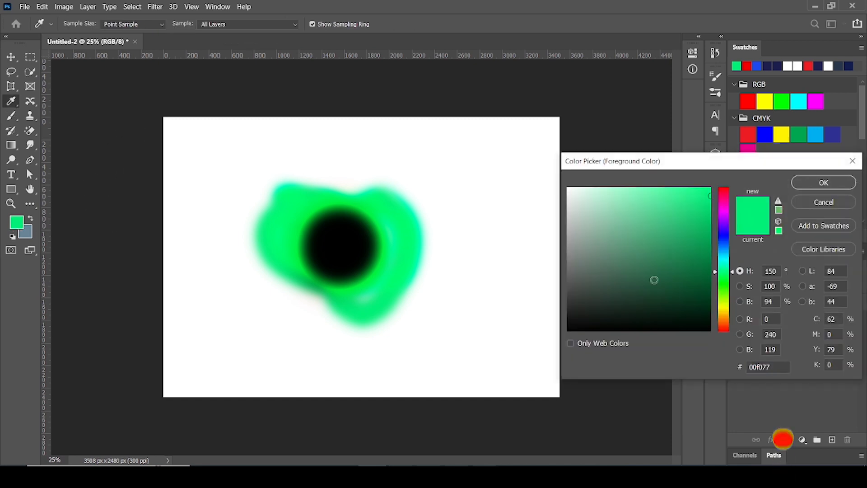
pyautogui.moveTo(655, 280); pyautogui.dragTo(568, 332)
pyautogui.click(823, 183)
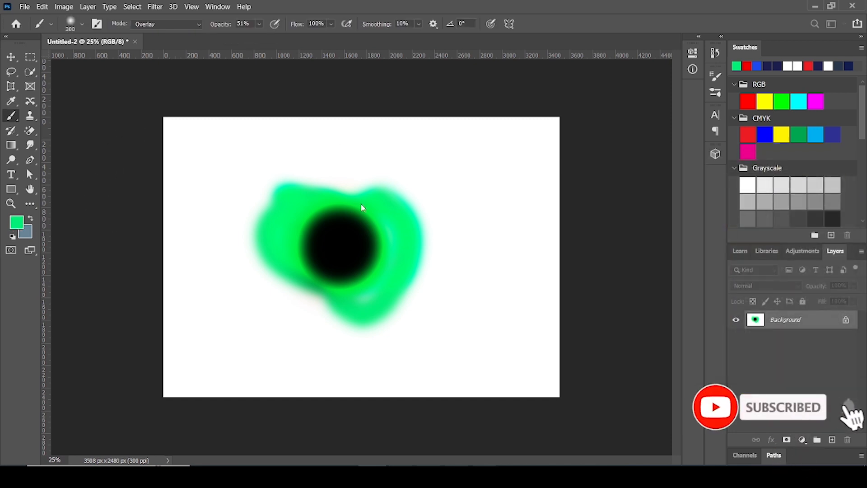
# On a new layer, paint a 51% opacity patch in the canvas's upper right corner and 75% opacity strokes in the upper left
pyautogui.click(832, 439)
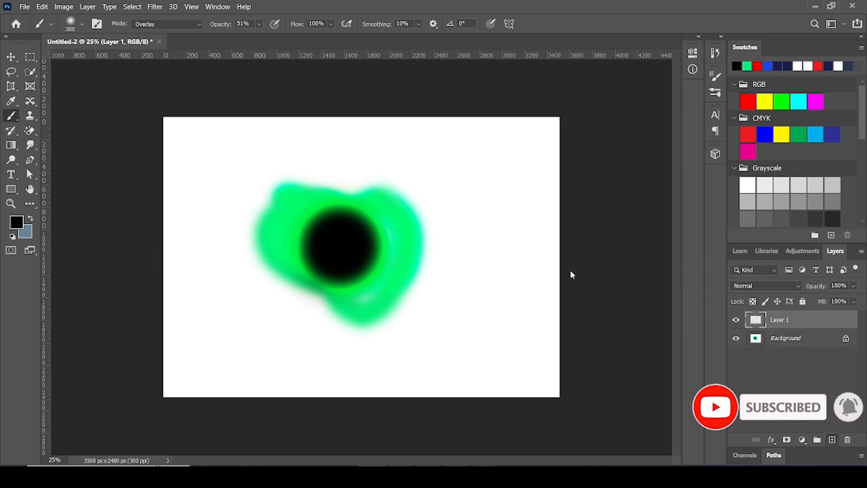
pyautogui.moveTo(455, 168)
pyautogui.mouseDown()
pyautogui.moveTo(490, 166)
pyautogui.moveTo(486, 177)
pyautogui.moveTo(516, 192)
pyautogui.moveTo(457, 180)
pyautogui.moveTo(420, 154)
pyautogui.moveTo(498, 134)
pyautogui.moveTo(529, 145)
pyautogui.moveTo(501, 156)
pyautogui.moveTo(566, 173)
pyautogui.moveTo(473, 169)
pyautogui.moveTo(452, 135)
pyautogui.moveTo(575, 123)
pyautogui.moveTo(514, 140)
pyautogui.moveTo(561, 151)
pyautogui.mouseUp()
pyautogui.click(259, 23)
pyautogui.moveTo(265, 40); pyautogui.dragTo(277, 39)
pyautogui.moveTo(228, 136); pyautogui.dragTo(190, 171)
pyautogui.moveTo(192, 136)
pyautogui.mouseDown()
pyautogui.moveTo(174, 145)
pyautogui.moveTo(277, 130)
pyautogui.moveTo(264, 132)
pyautogui.mouseUp()
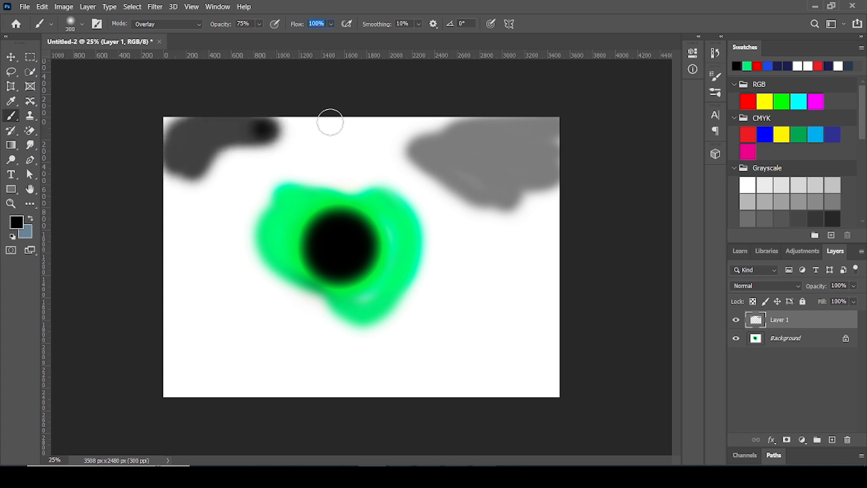
# Set the brush flow to 31% and paint a wavy stroke from the canvas's lower left to its right edge
pyautogui.click(332, 24)
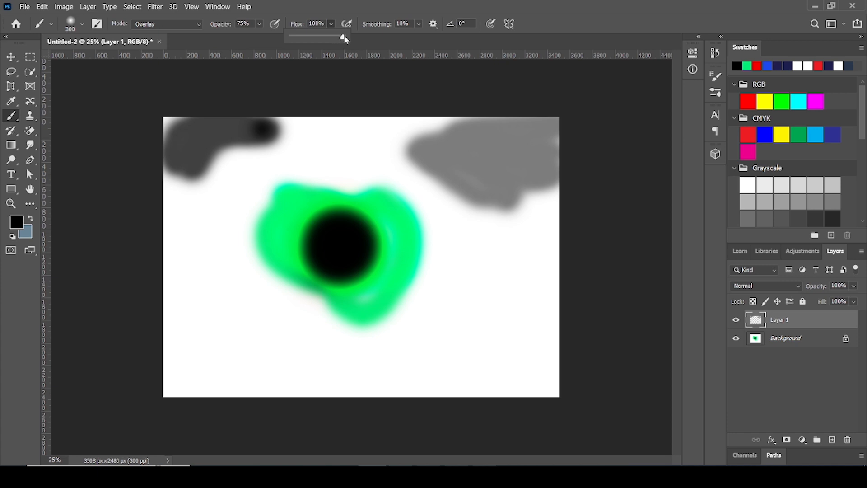
pyautogui.moveTo(345, 39); pyautogui.dragTo(336, 39)
pyautogui.moveTo(212, 370)
pyautogui.mouseDown()
pyautogui.moveTo(288, 370)
pyautogui.moveTo(309, 359)
pyautogui.moveTo(357, 358)
pyautogui.moveTo(384, 370)
pyautogui.moveTo(419, 360)
pyautogui.moveTo(438, 330)
pyautogui.moveTo(511, 336)
pyautogui.moveTo(522, 266)
pyautogui.moveTo(575, 231)
pyautogui.mouseUp()
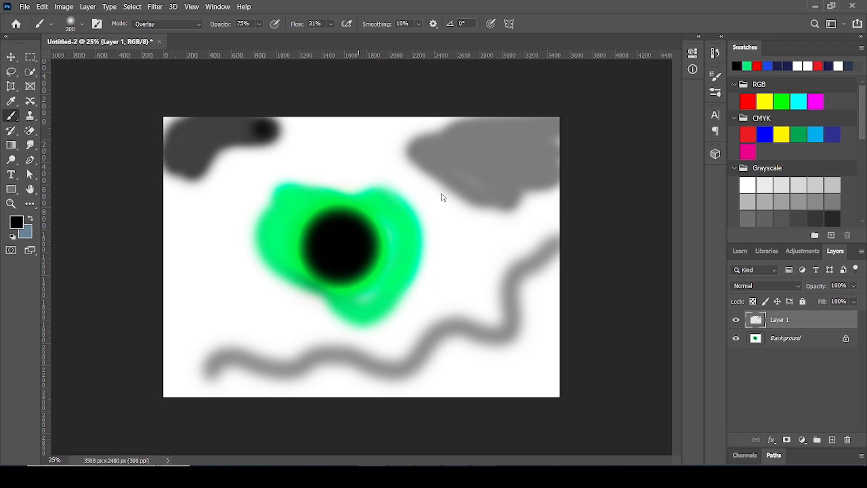
# Raise the brush opacity to 100% and paint a wavy stroke down the left side of the green shape
pyautogui.click(261, 27)
pyautogui.moveTo(270, 40); pyautogui.dragTo(323, 49)
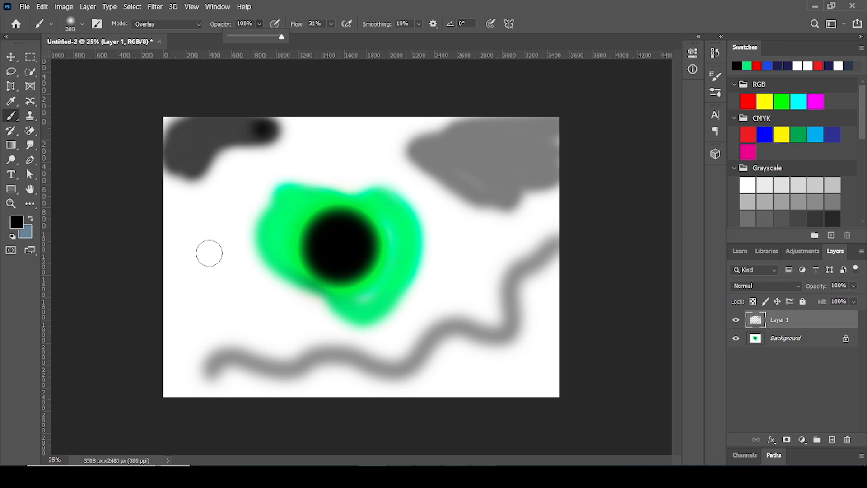
pyautogui.click(170, 209)
pyautogui.moveTo(170, 209)
pyautogui.mouseDown()
pyautogui.moveTo(194, 210)
pyautogui.moveTo(190, 252)
pyautogui.moveTo(218, 266)
pyautogui.moveTo(210, 277)
pyautogui.moveTo(242, 292)
pyautogui.moveTo(245, 311)
pyautogui.moveTo(284, 324)
pyautogui.moveTo(280, 335)
pyautogui.moveTo(350, 341)
pyautogui.mouseUp()
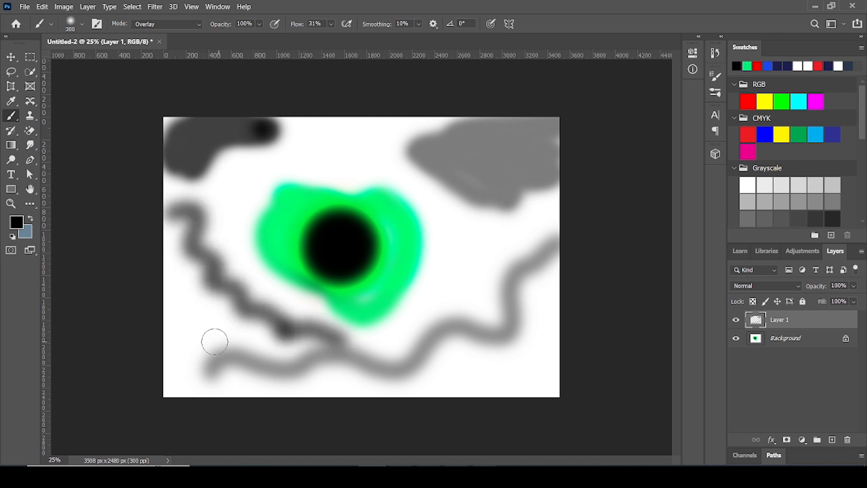
# Set the brush flow to 100% and paint a solid black curve around the upper right of the green shape
pyautogui.click(329, 24)
pyautogui.moveTo(342, 40); pyautogui.dragTo(376, 39)
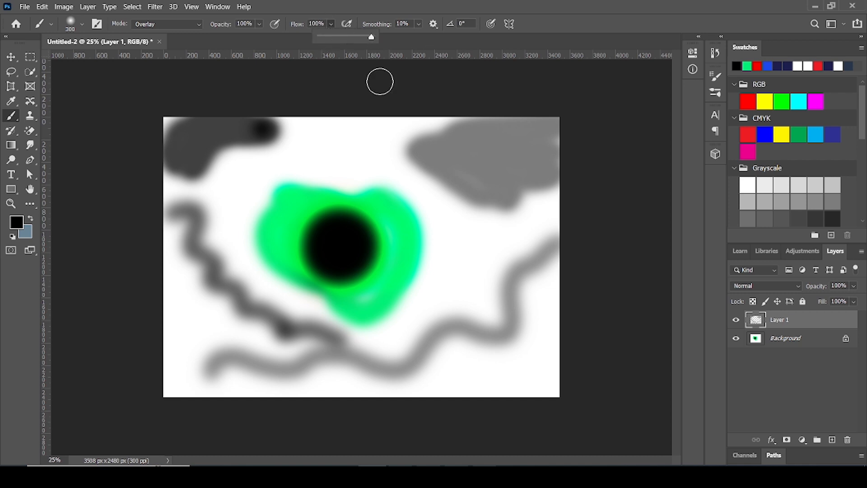
pyautogui.moveTo(304, 155)
pyautogui.mouseDown()
pyautogui.moveTo(351, 140)
pyautogui.moveTo(359, 159)
pyautogui.moveTo(390, 164)
pyautogui.moveTo(454, 215)
pyautogui.moveTo(465, 250)
pyautogui.moveTo(432, 301)
pyautogui.mouseUp()
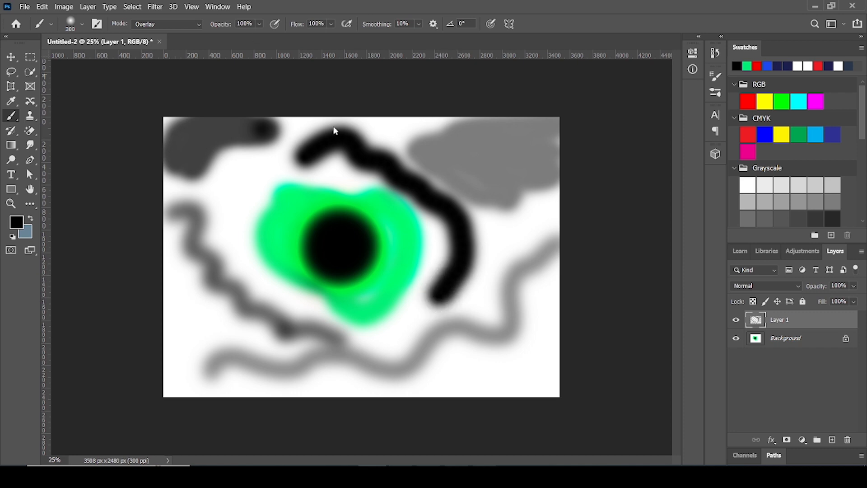
# Lower the brush flow to 22% and paint a wavy stroke across the bottom of the canvas from right to left
pyautogui.click(332, 25)
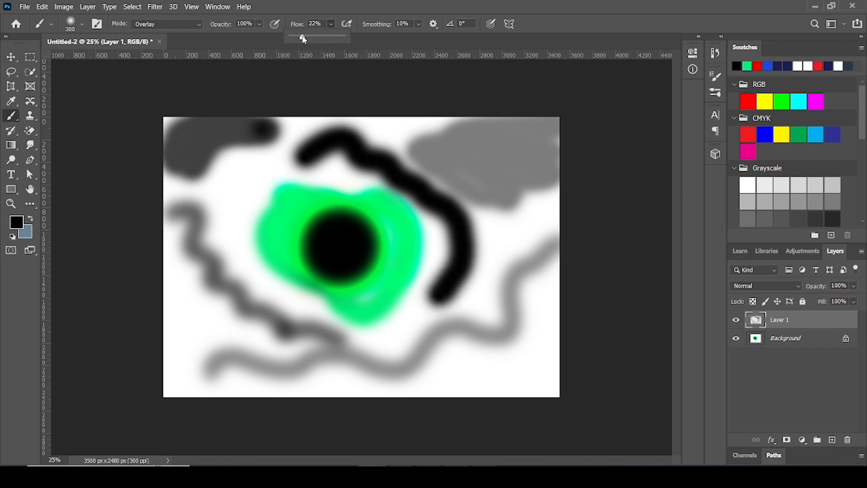
pyautogui.click(542, 377)
pyautogui.moveTo(542, 378)
pyautogui.mouseDown()
pyautogui.moveTo(504, 369)
pyautogui.moveTo(481, 378)
pyautogui.moveTo(461, 366)
pyautogui.moveTo(436, 385)
pyautogui.moveTo(420, 378)
pyautogui.moveTo(413, 355)
pyautogui.moveTo(388, 349)
pyautogui.moveTo(320, 380)
pyautogui.moveTo(286, 375)
pyautogui.moveTo(193, 310)
pyautogui.moveTo(178, 323)
pyautogui.moveTo(177, 346)
pyautogui.moveTo(199, 344)
pyautogui.mouseUp()
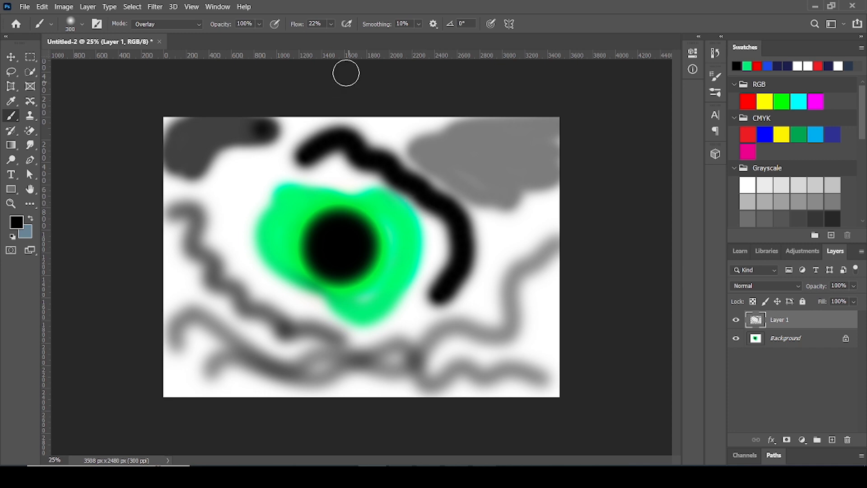
# Set the brush flow back to 100% and try a brush smoothing of 45%
pyautogui.click(331, 24)
pyautogui.moveTo(340, 37); pyautogui.dragTo(380, 38)
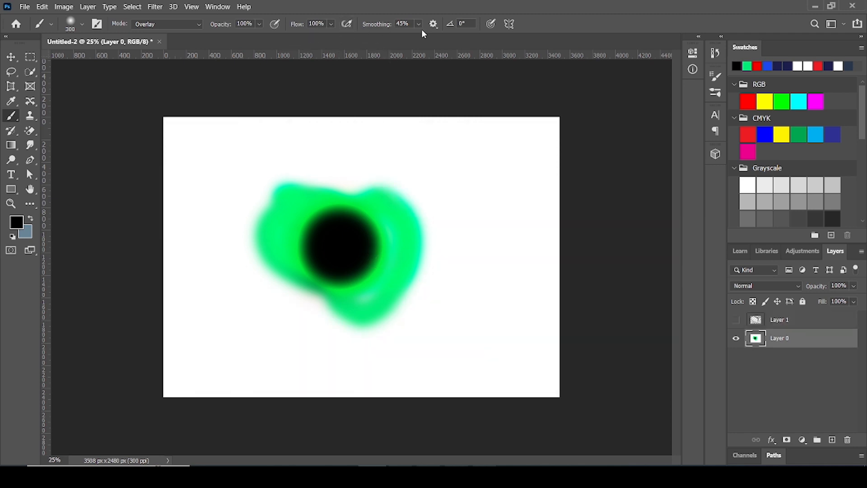
pyautogui.click(418, 23)
pyautogui.moveTo(426, 40)
pyautogui.mouseDown()
pyautogui.moveTo(444, 39)
pyautogui.moveTo(427, 44)
pyautogui.mouseUp()
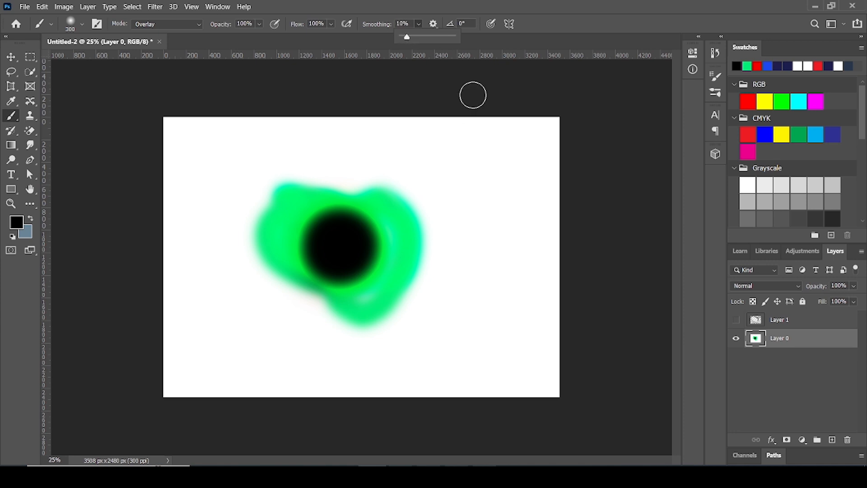
# Turn on Vertical paint symmetry and accept the axis at the center of the blank canvas
pyautogui.click(514, 26)
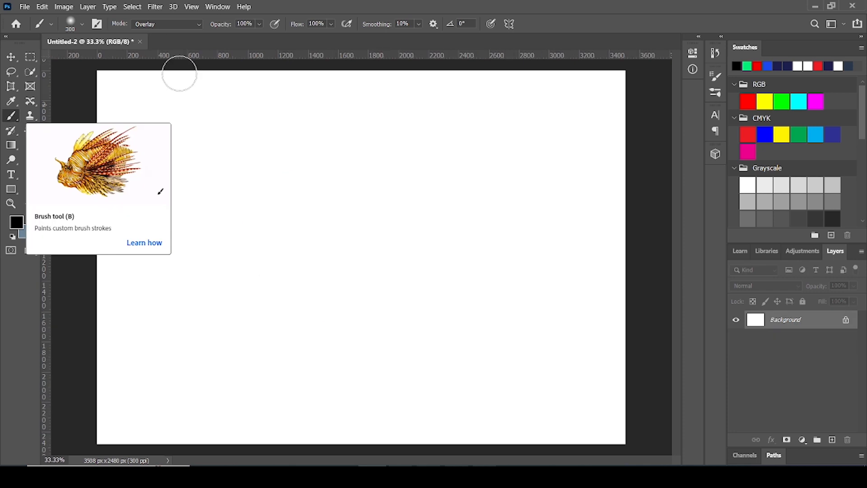
pyautogui.click(512, 27)
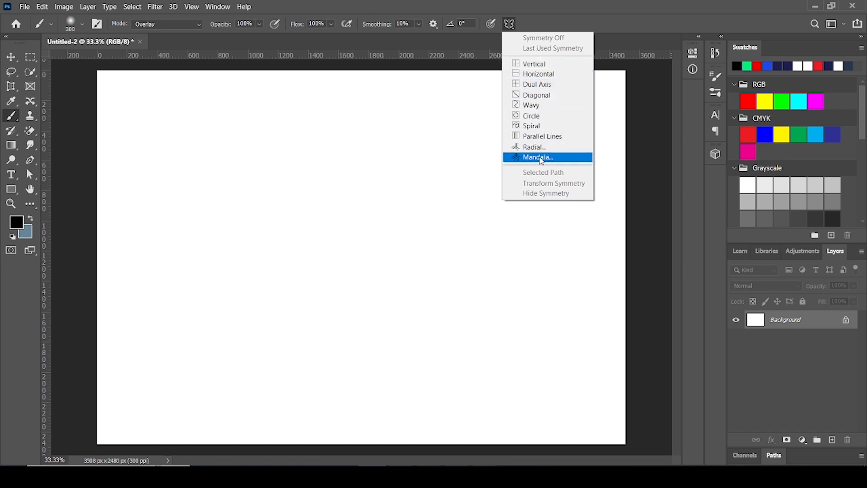
pyautogui.click(539, 68)
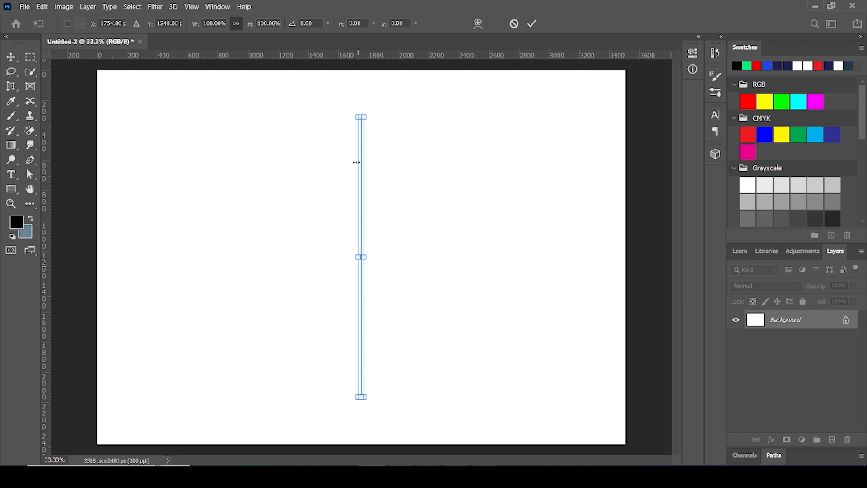
pyautogui.click(532, 24)
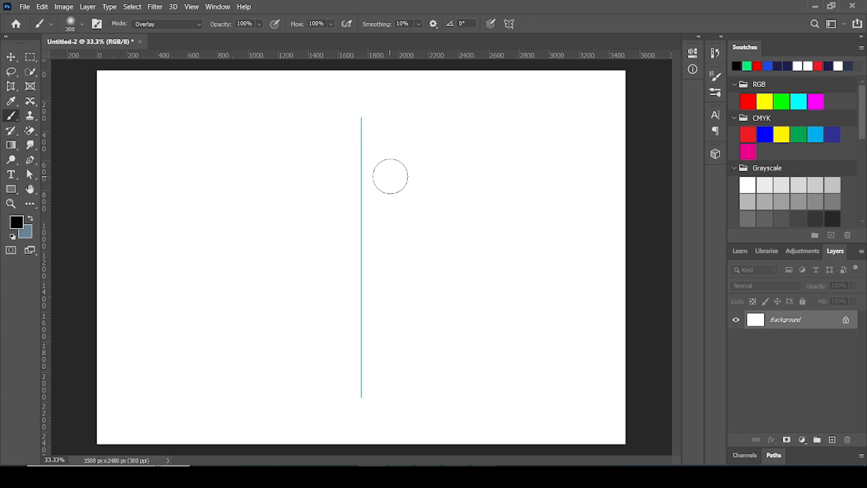
# Reduce the brush to 60 px and paint a mirrored black ornamental outline along the symmetry axis in Normal mode
pyautogui.press('[')
pyautogui.press('[')
pyautogui.press('[')
pyautogui.press('[')
pyautogui.press('[')
pyautogui.press('[')
pyautogui.press('[')
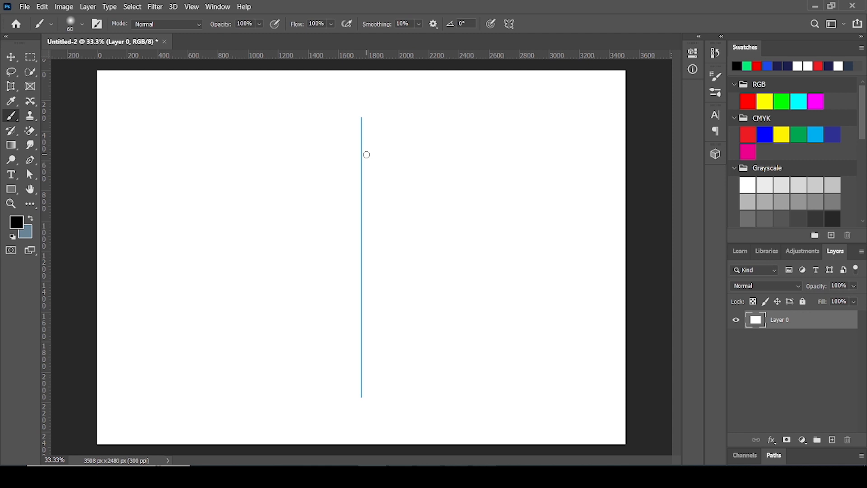
pyautogui.moveTo(362, 133)
pyautogui.mouseDown()
pyautogui.moveTo(325, 153)
pyautogui.moveTo(305, 144)
pyautogui.moveTo(290, 165)
pyautogui.moveTo(259, 165)
pyautogui.moveTo(255, 174)
pyautogui.moveTo(307, 206)
pyautogui.moveTo(338, 201)
pyautogui.moveTo(330, 215)
pyautogui.moveTo(356, 282)
pyautogui.moveTo(305, 268)
pyautogui.moveTo(288, 246)
pyautogui.moveTo(260, 260)
pyautogui.moveTo(236, 246)
pyautogui.moveTo(216, 251)
pyautogui.moveTo(233, 297)
pyautogui.moveTo(297, 312)
pyautogui.moveTo(326, 346)
pyautogui.moveTo(334, 337)
pyautogui.moveTo(360, 343)
pyautogui.moveTo(349, 368)
pyautogui.moveTo(254, 361)
pyautogui.moveTo(250, 392)
pyautogui.moveTo(307, 385)
pyautogui.moveTo(363, 395)
pyautogui.mouseUp()
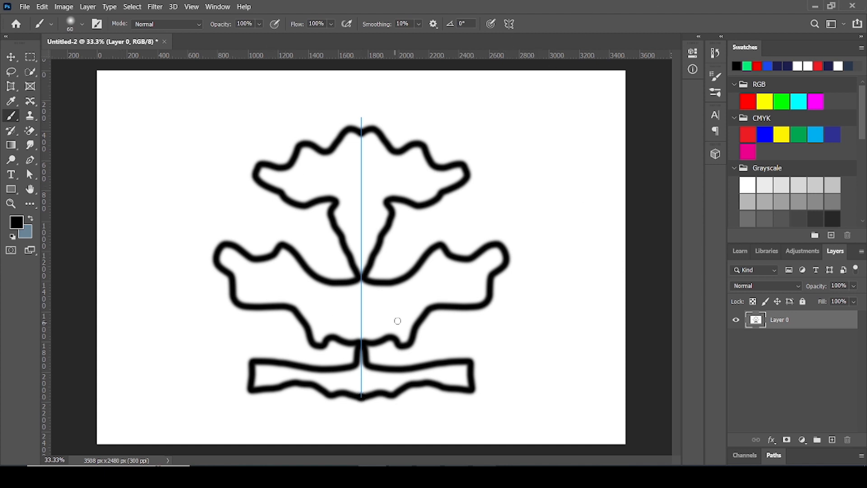
# Examine the mirrored drawing with and without the symmetry axis by alternating between the Move and Brush tools
pyautogui.click(11, 57)
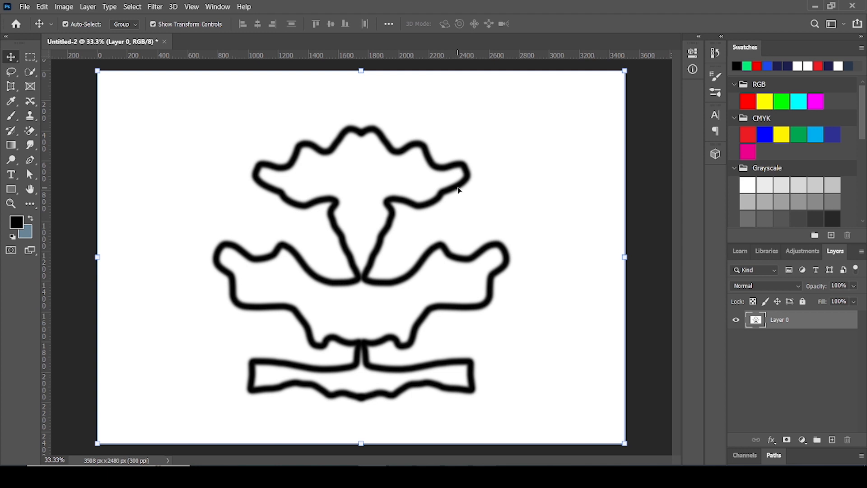
pyautogui.click(11, 118)
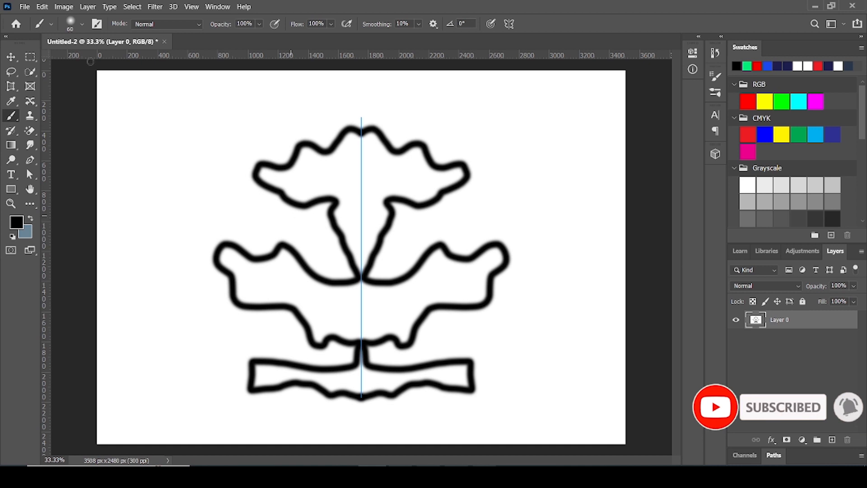
pyautogui.press('v')
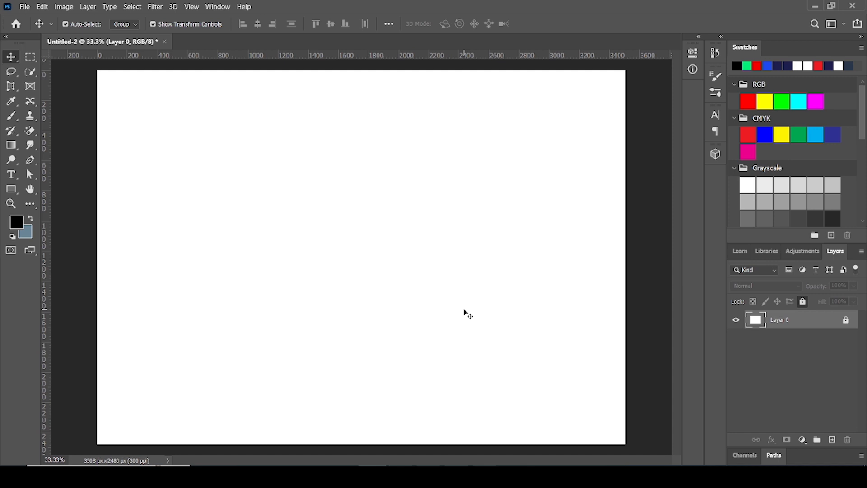
# Draw a black rectangle of about 3512 × 2482 px covering the whole canvas
pyautogui.click(15, 199)
pyautogui.click(34, 190)
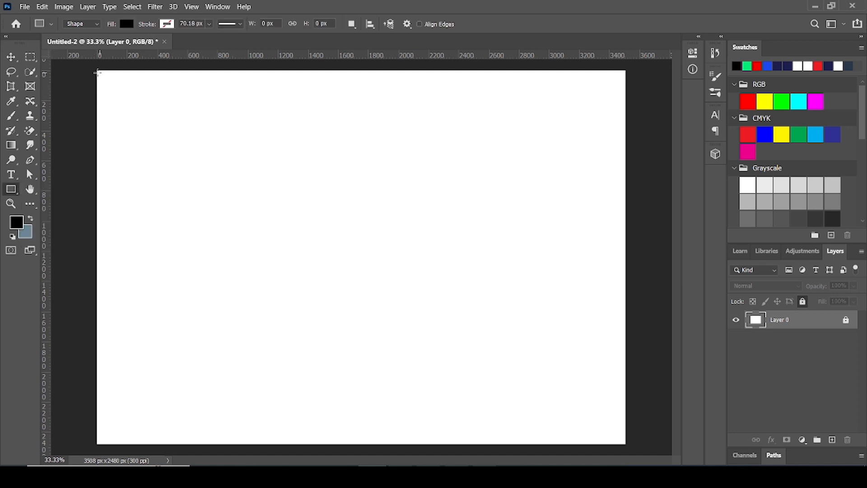
pyautogui.moveTo(97, 70); pyautogui.dragTo(625, 443)
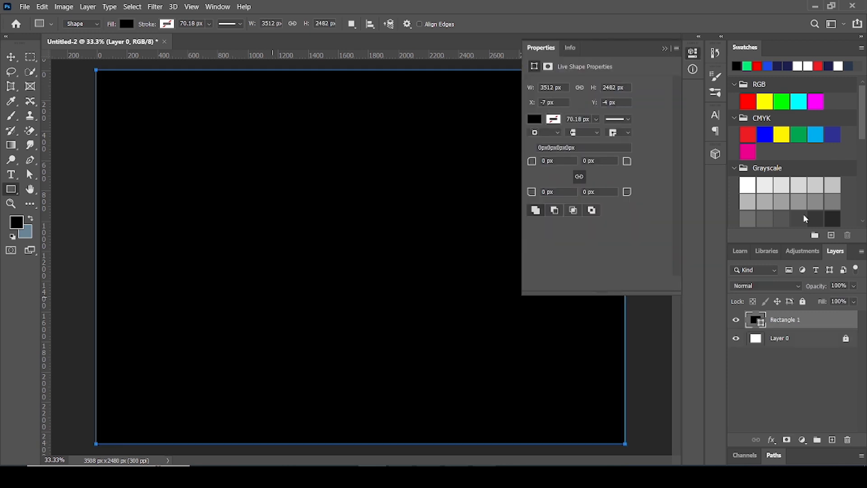
pyautogui.click(665, 49)
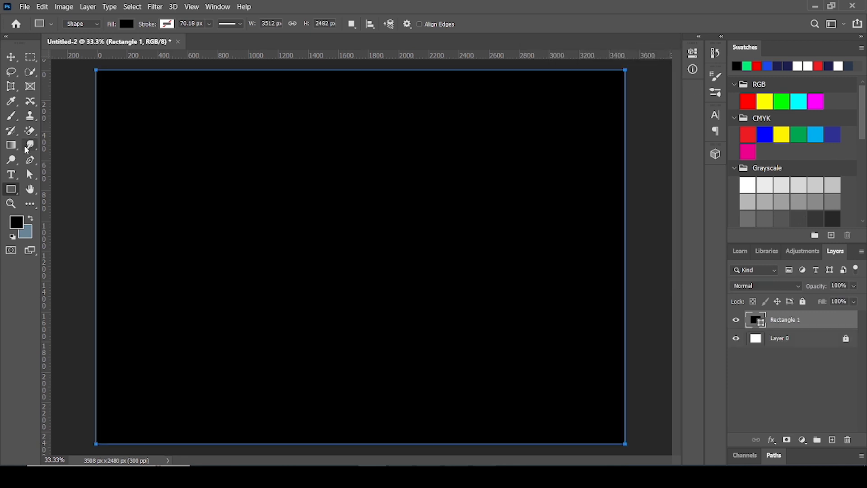
# Set the foreground color to ffffff and dab a soft 2400 px white glow at the canvas center on a new layer
pyautogui.click(12, 116)
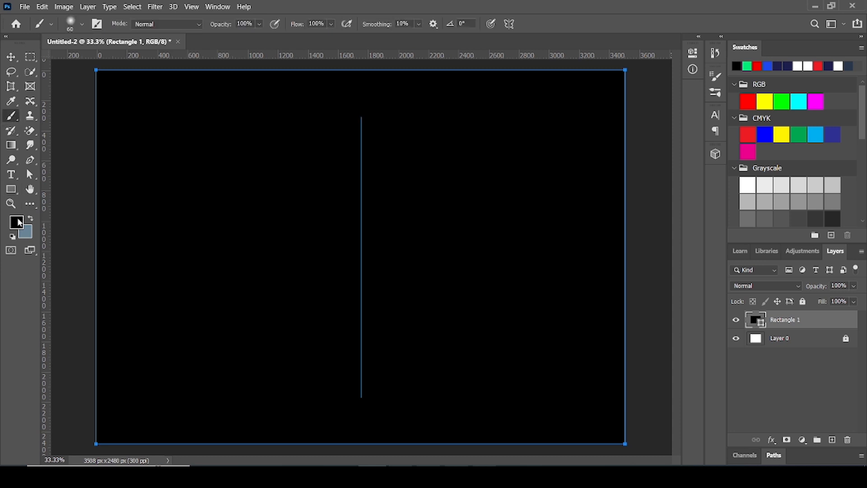
pyautogui.click(16, 222)
pyautogui.write('ffffff')
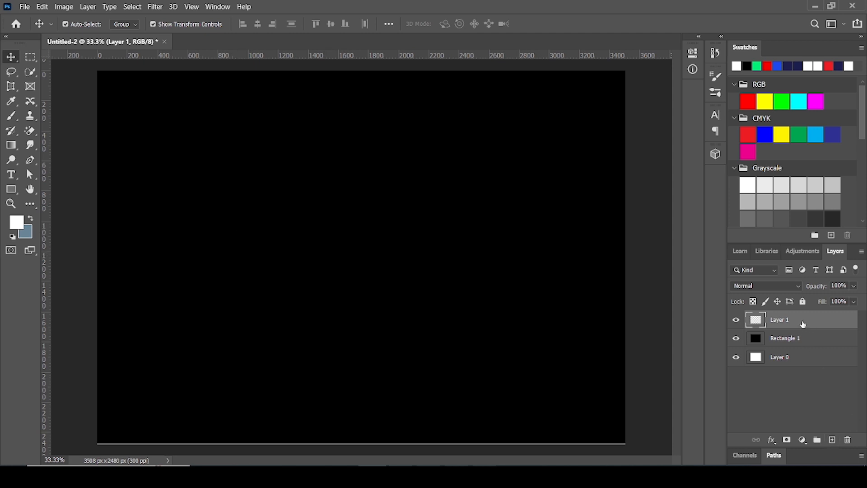
pyautogui.press('b')
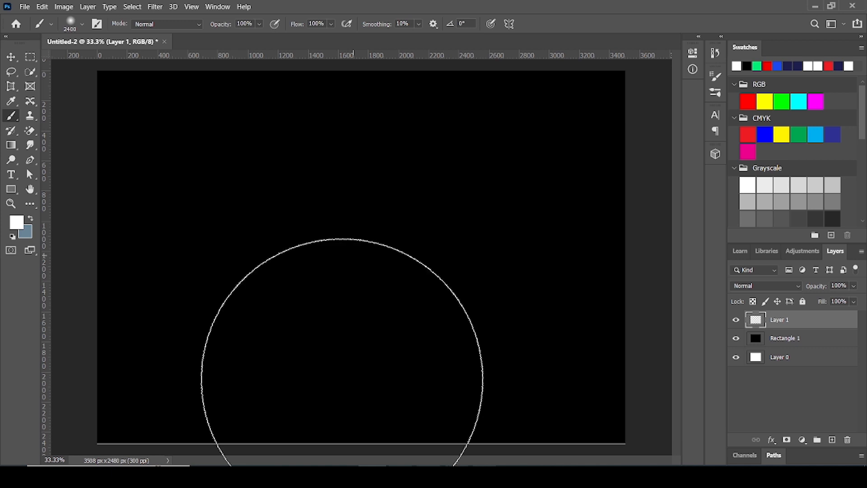
pyautogui.click(346, 262)
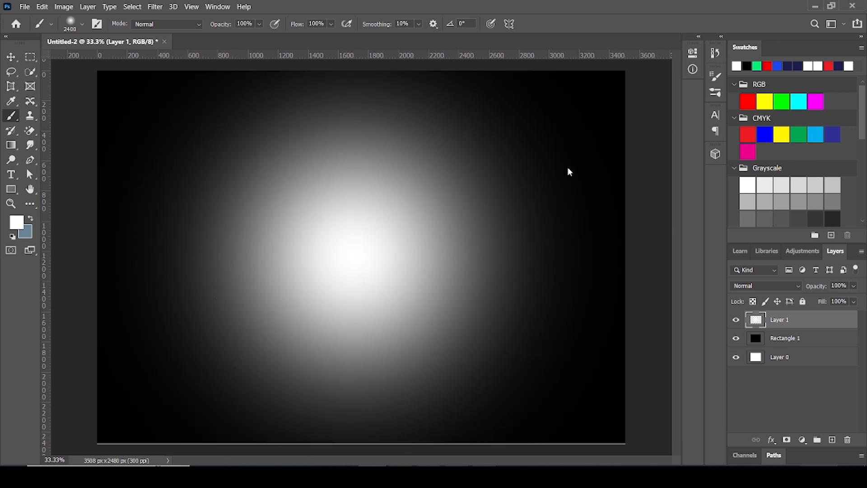
# Set the white glow layer's opacity to 50% and shift the glow slightly on the canvas
pyautogui.click(12, 57)
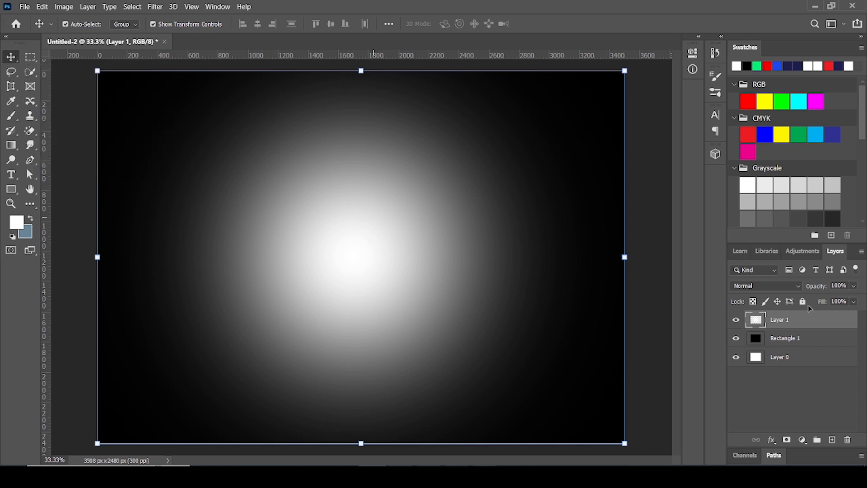
pyautogui.click(854, 287)
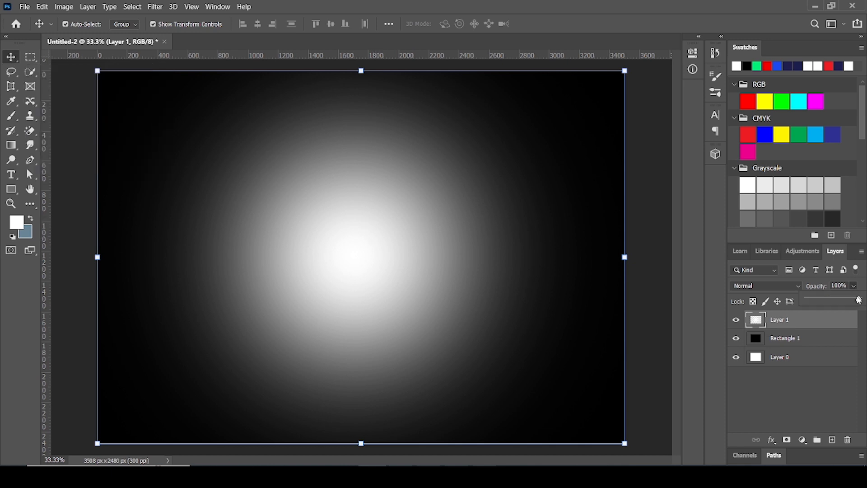
pyautogui.moveTo(859, 300); pyautogui.dragTo(834, 302)
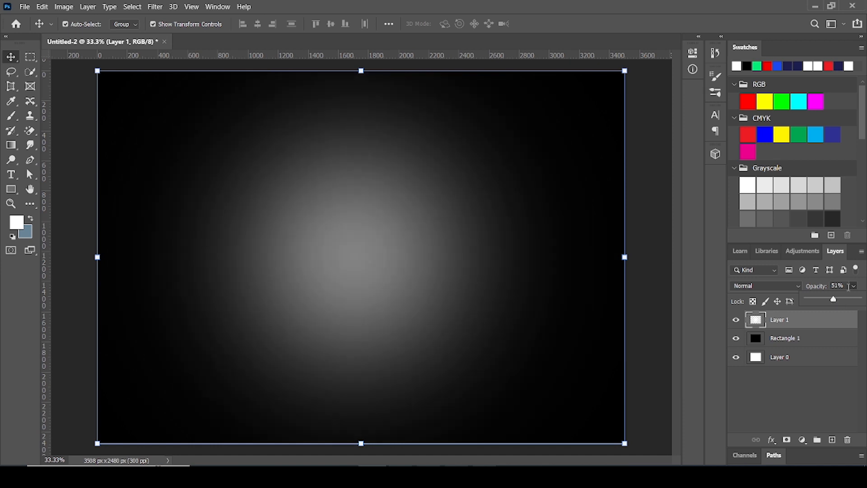
pyautogui.click(848, 286)
pyautogui.write('50')
pyautogui.moveTo(335, 256)
pyautogui.mouseDown()
pyautogui.moveTo(340, 268)
pyautogui.moveTo(417, 256)
pyautogui.moveTo(498, 207)
pyautogui.moveTo(488, 197)
pyautogui.moveTo(337, 259)
pyautogui.moveTo(327, 273)
pyautogui.moveTo(345, 264)
pyautogui.mouseUp()
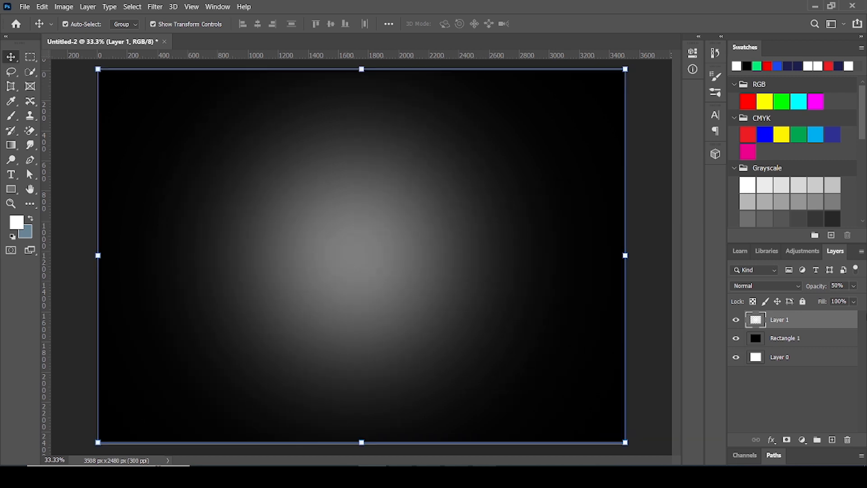
# Lower the white glow layer's opacity to 41% and deselect the layer
pyautogui.click(853, 285)
pyautogui.moveTo(833, 300); pyautogui.dragTo(829, 301)
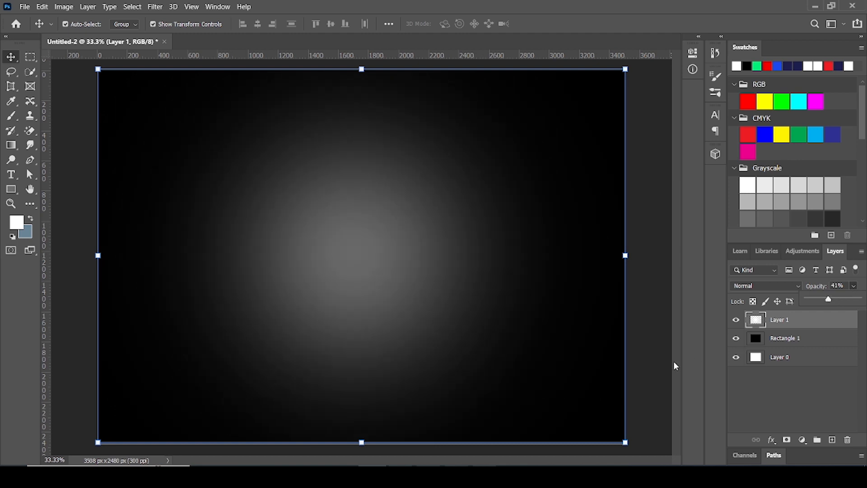
pyautogui.click(653, 370)
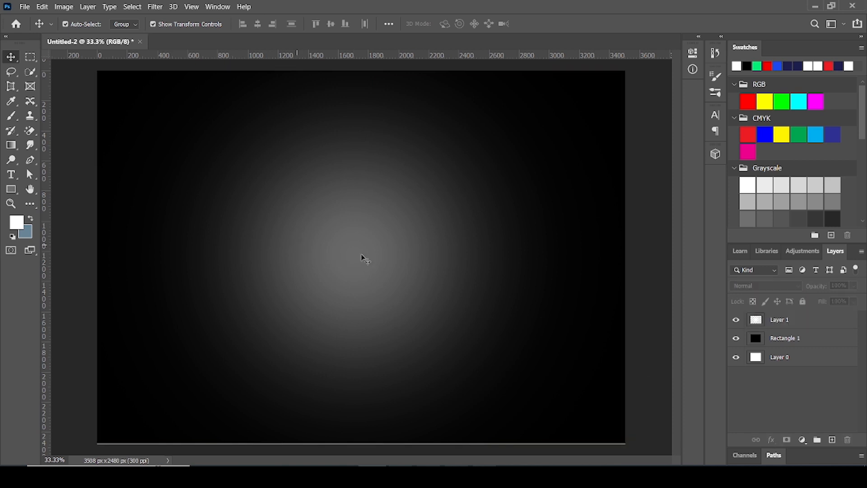
# Switch to the web browser with the YouTube channel's videos page
pyautogui.click(488, 476)
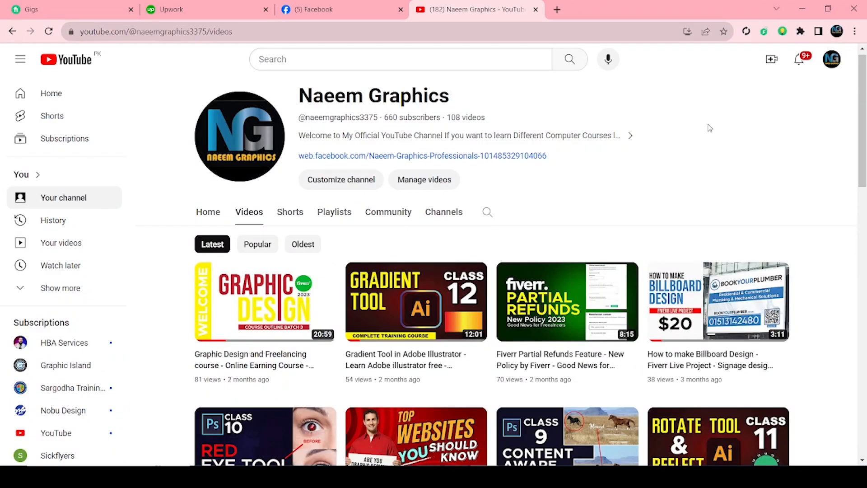